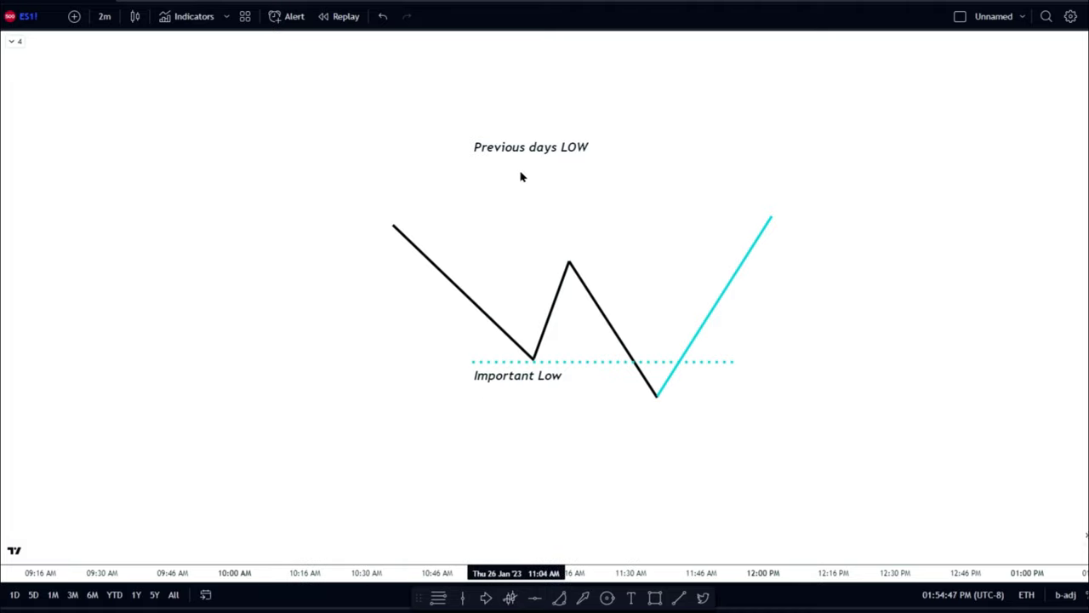
- Move the "Previous days LOW" label beneath "Important Low" and mark the dip below the dotted line with a cyan rectangle
drag(544, 146, 568, 407)
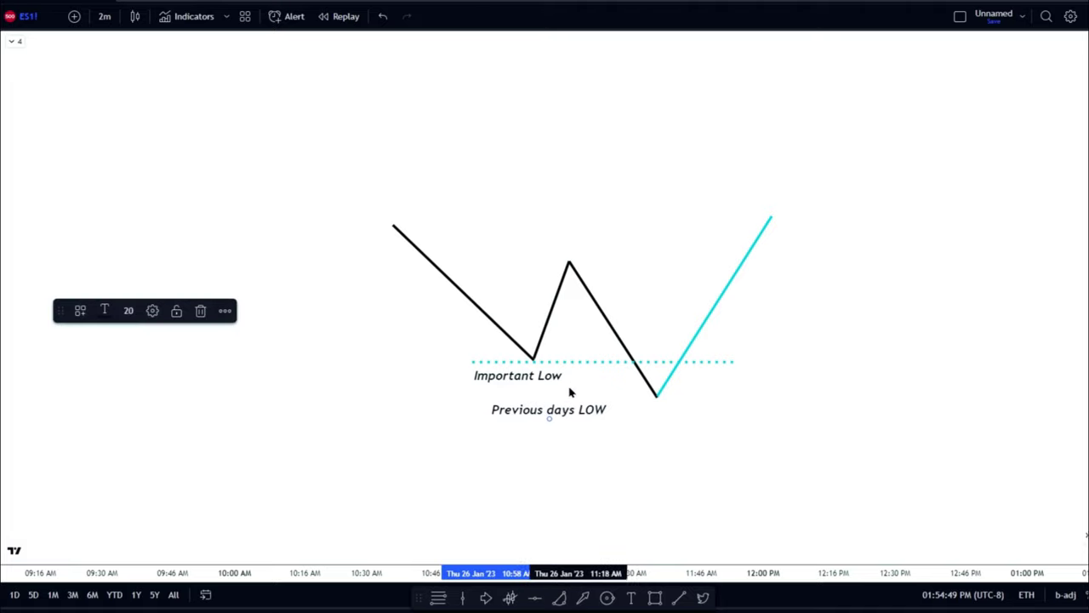
click(586, 469)
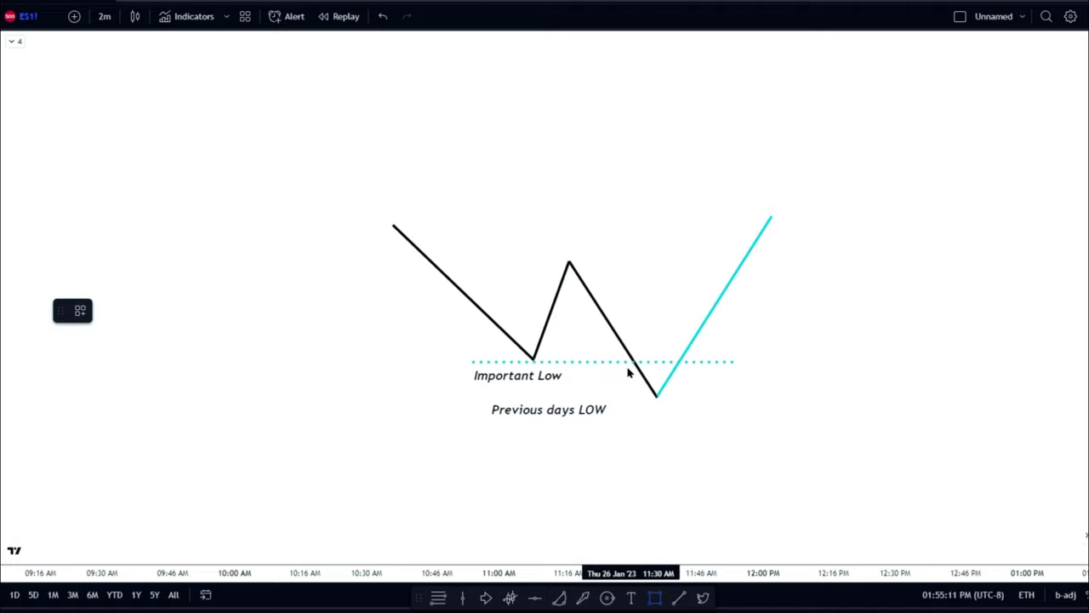
click(693, 406)
click(717, 411)
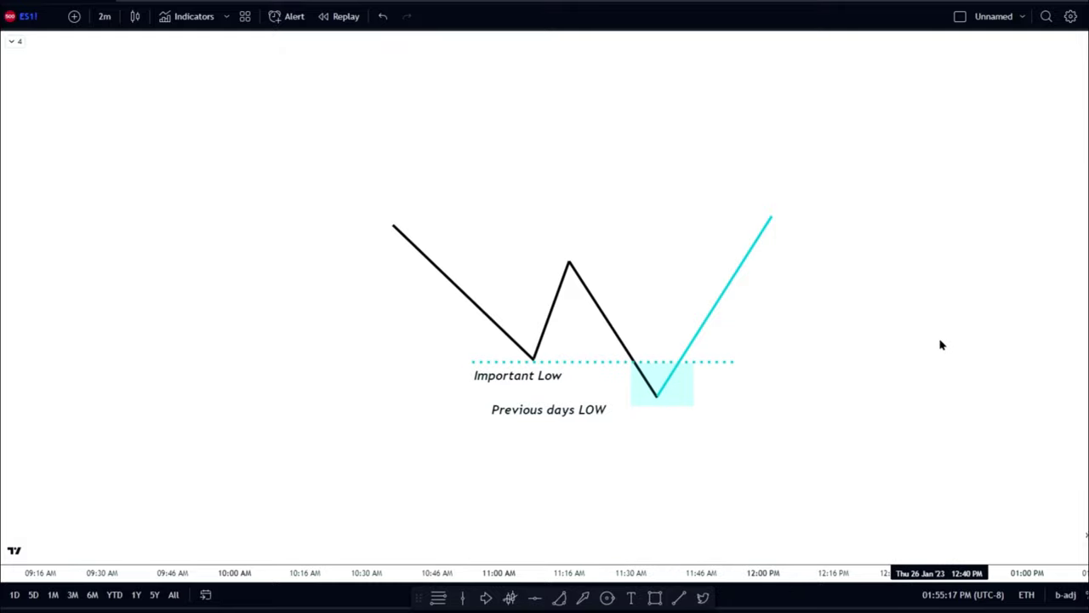
- Examine the "Previous days HiGH" reversal diagram and move on toward the "Turtle soup buy" diagram
drag(921, 352, 598, 366)
drag(822, 361, 473, 352)
drag(739, 423, 533, 427)
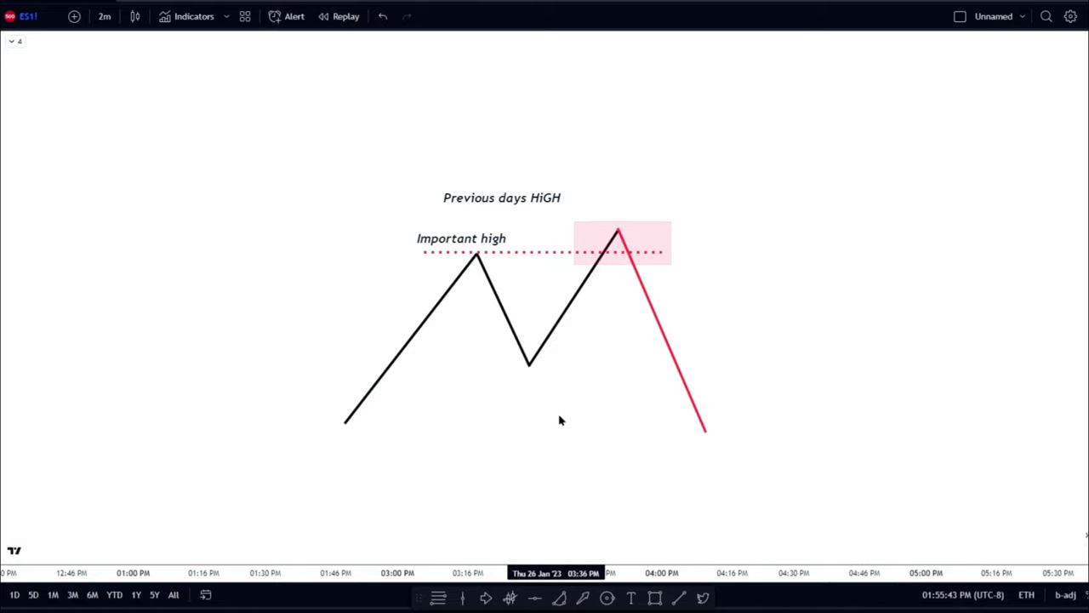
scroll(914, 289, right, 10)
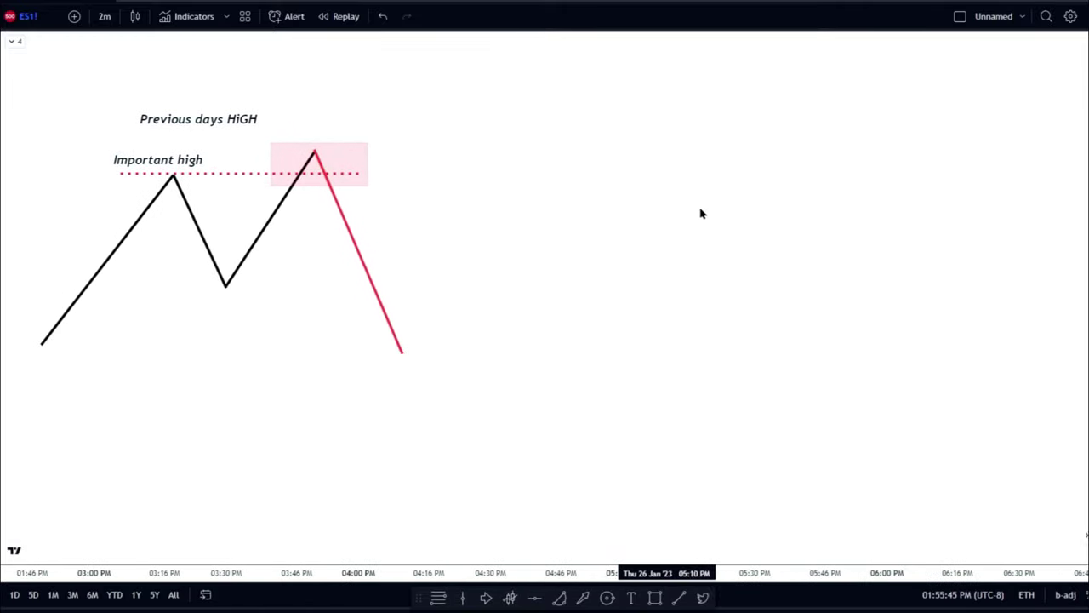
mouse_move(783, 238)
mouse_down()
mouse_move(588, 162)
mouse_move(387, 129)
mouse_move(636, 131)
mouse_up()
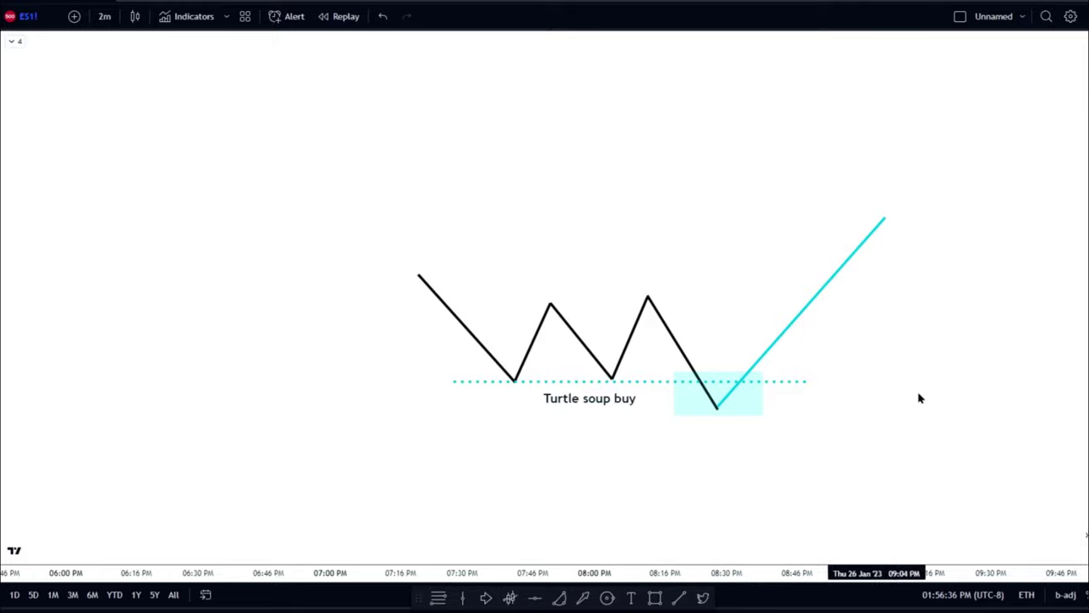
- Draw a rectangle around the final peak above the dotted line in the "turtle soup sell" diagram
drag(919, 396, 564, 416)
mouse_move(1012, 379)
mouse_down()
mouse_move(751, 358)
mouse_move(568, 359)
mouse_up()
mouse_move(1055, 419)
mouse_down()
mouse_move(740, 375)
mouse_move(476, 366)
mouse_up()
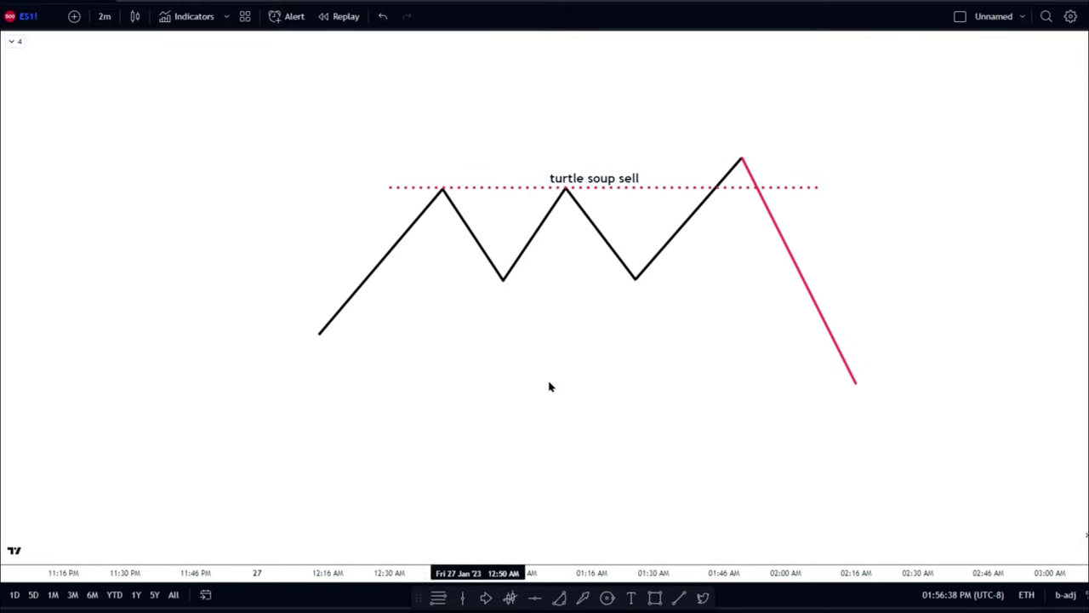
drag(573, 404, 587, 449)
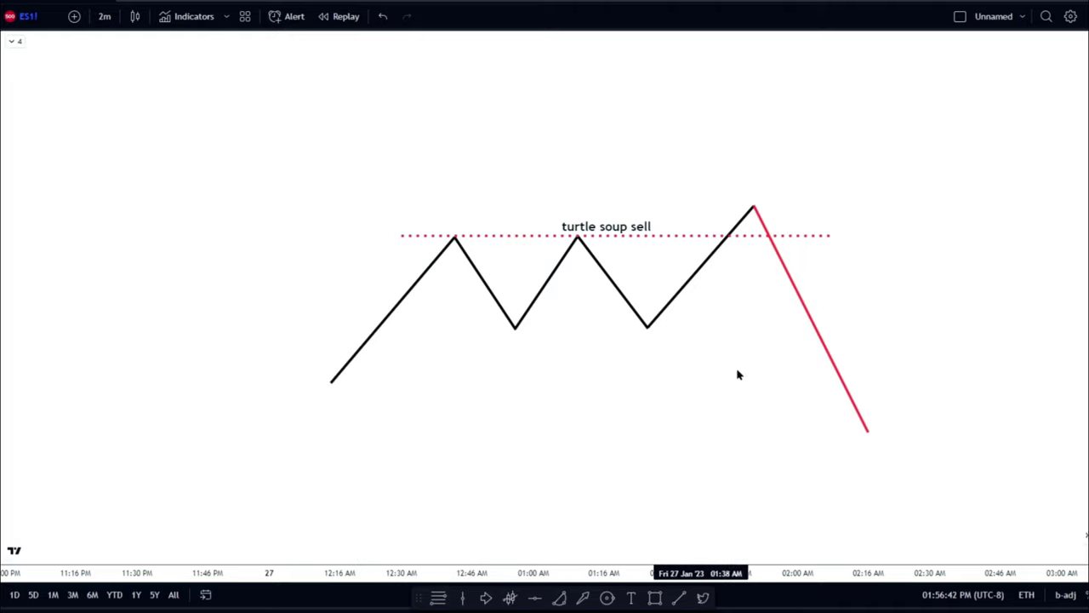
drag(434, 400, 457, 403)
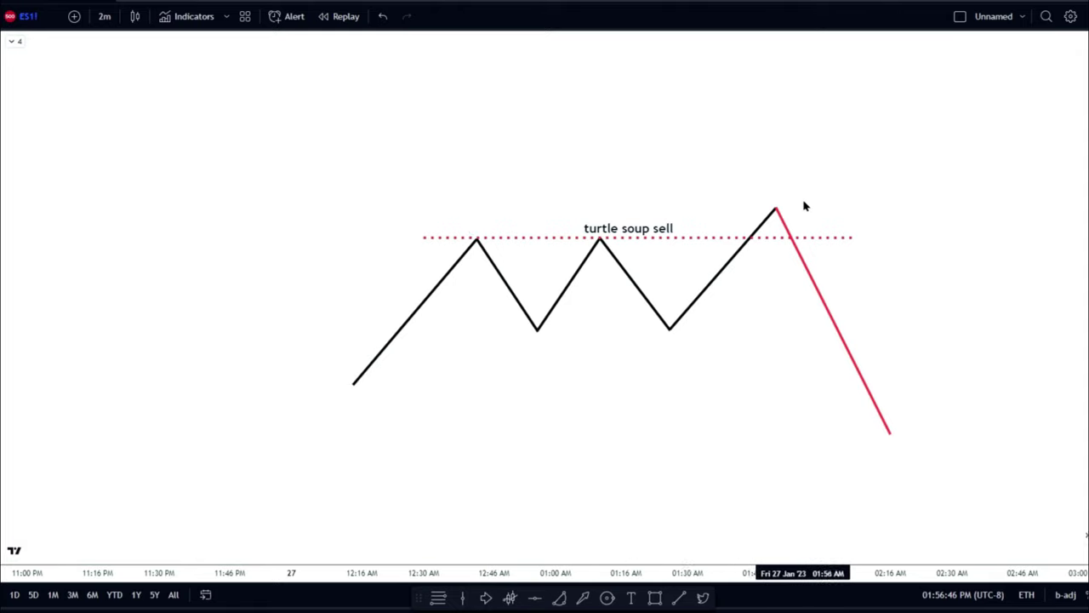
click(654, 597)
mouse_move(732, 192)
mouse_down()
mouse_move(754, 233)
mouse_move(833, 249)
mouse_up()
click(811, 244)
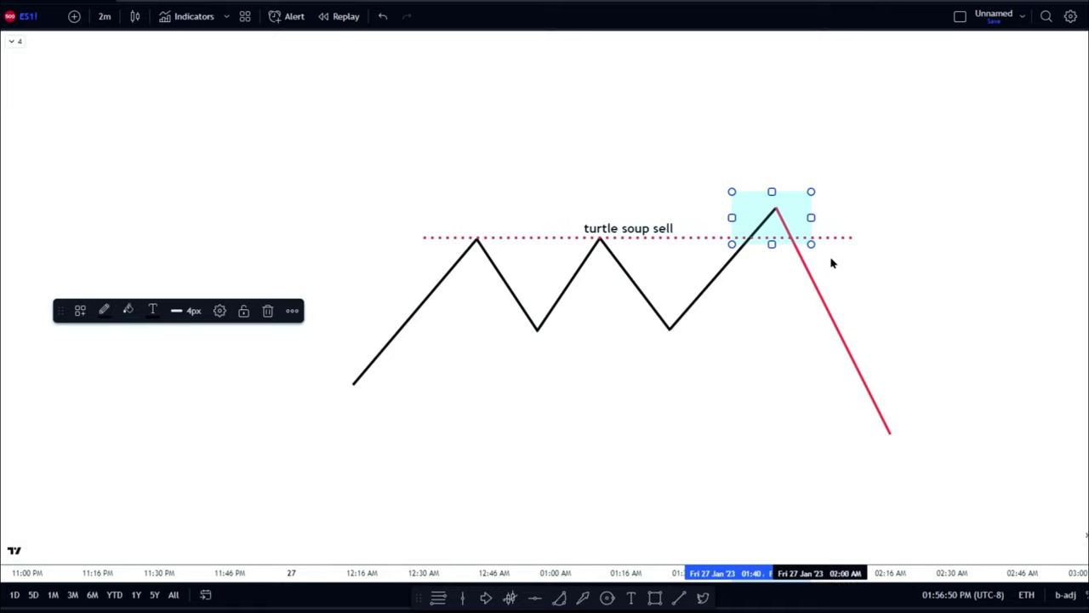
click(865, 276)
- Change the fill colour of the rectangle around the turtle soup sell peak to light pink
click(801, 207)
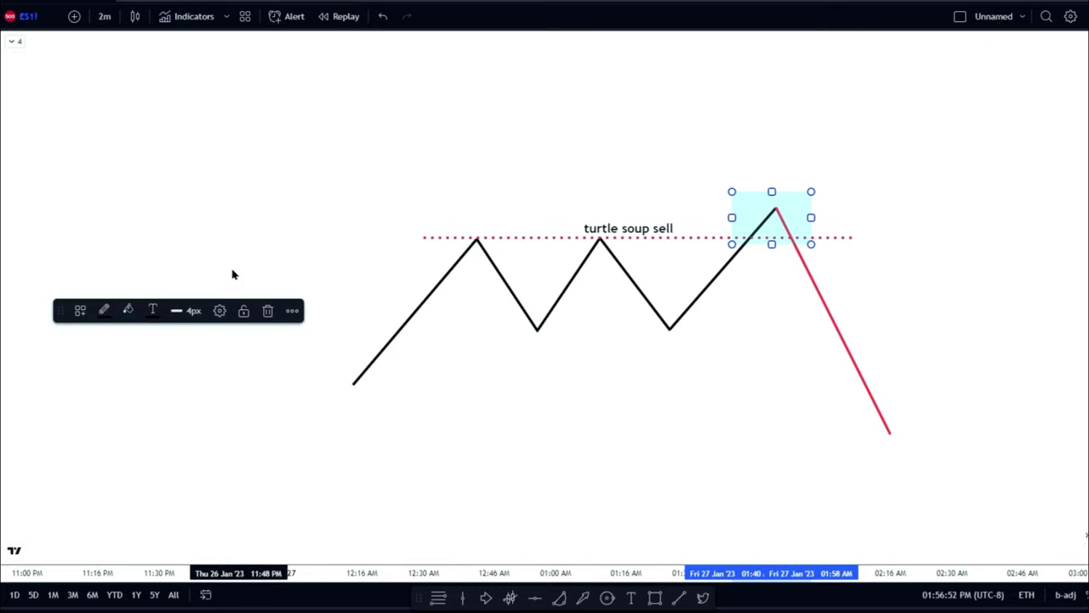
click(127, 311)
click(132, 362)
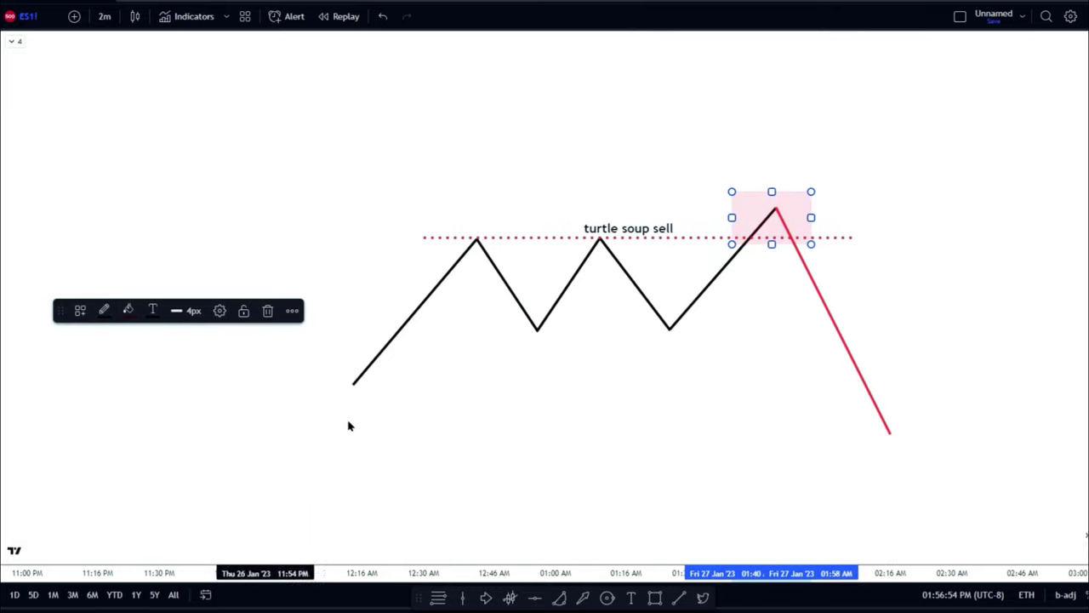
click(348, 425)
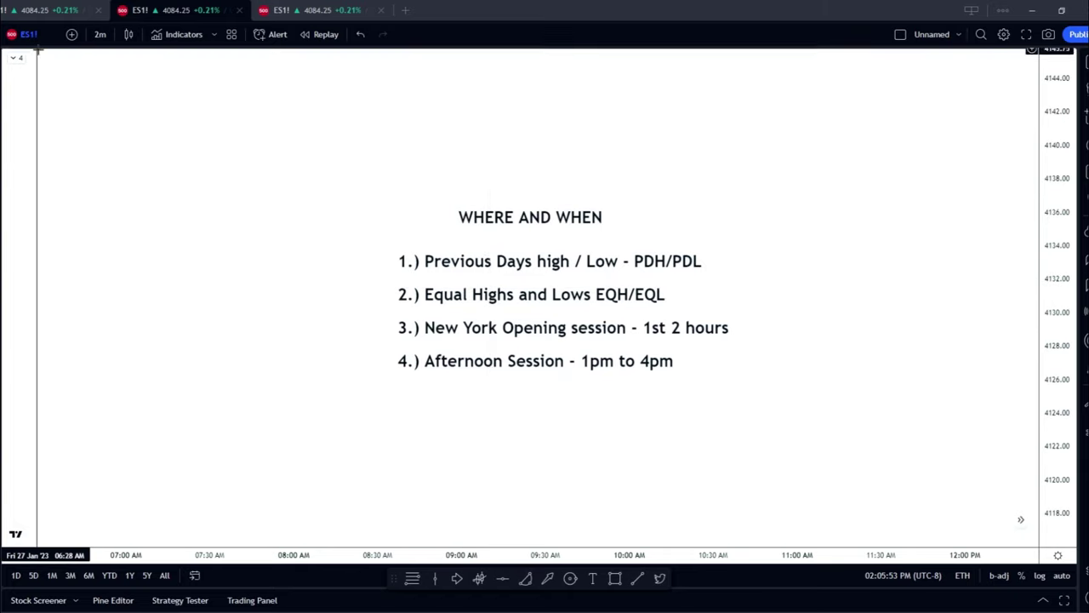
- Switch the chart cursor from Cross to Arrow on the "WHERE AND WHEN" notes
click(19, 65)
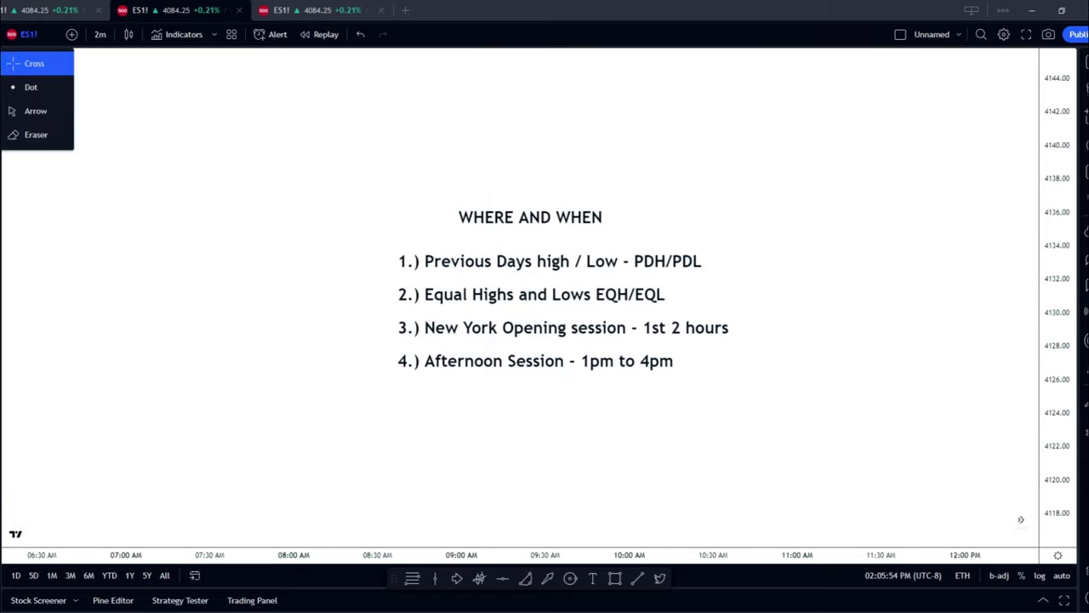
click(24, 119)
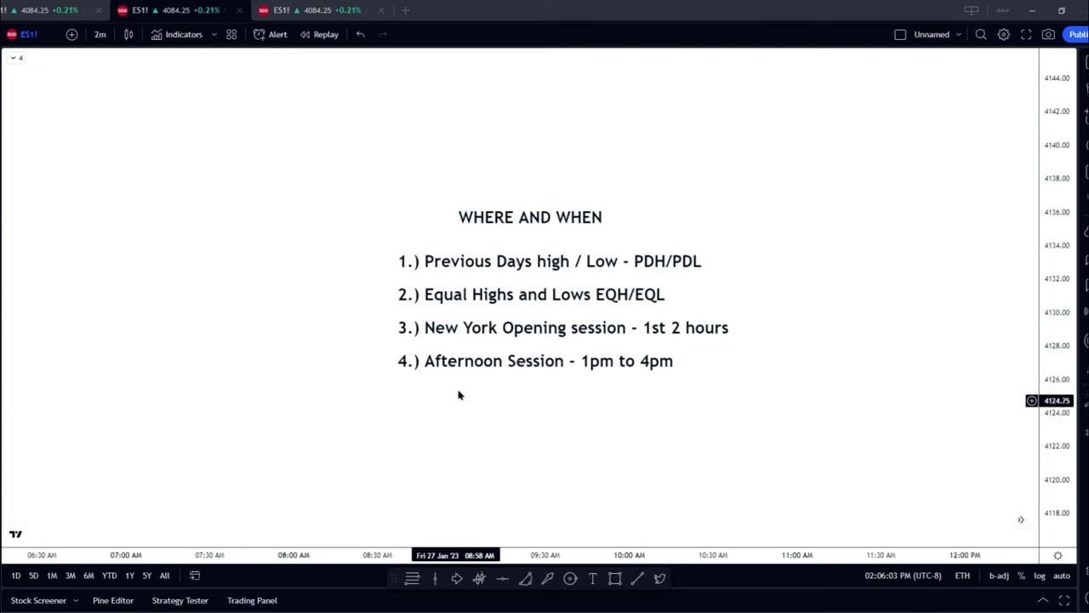
click(743, 328)
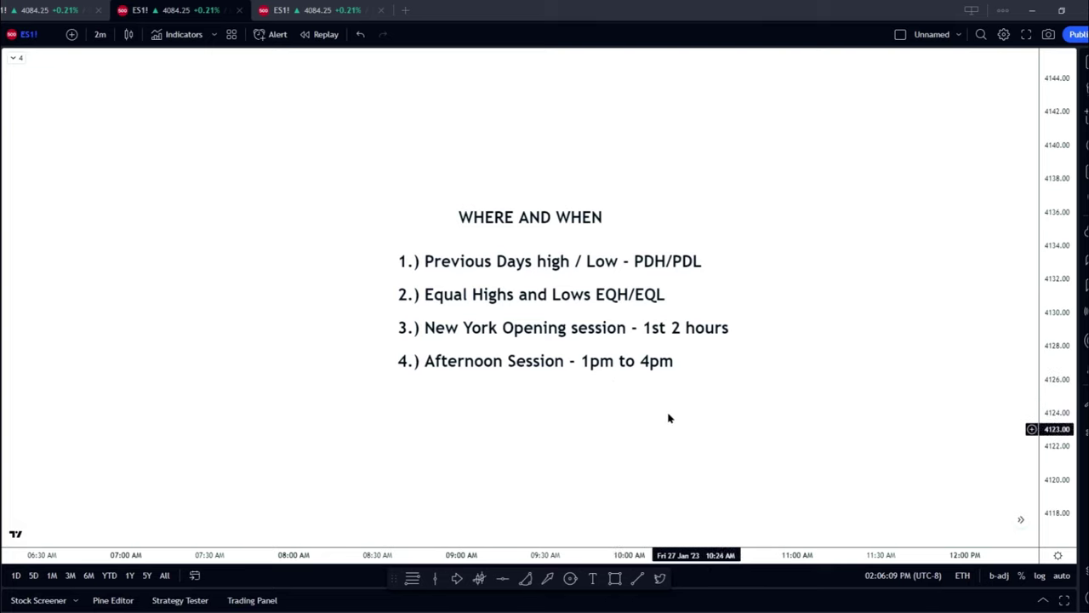
click(566, 371)
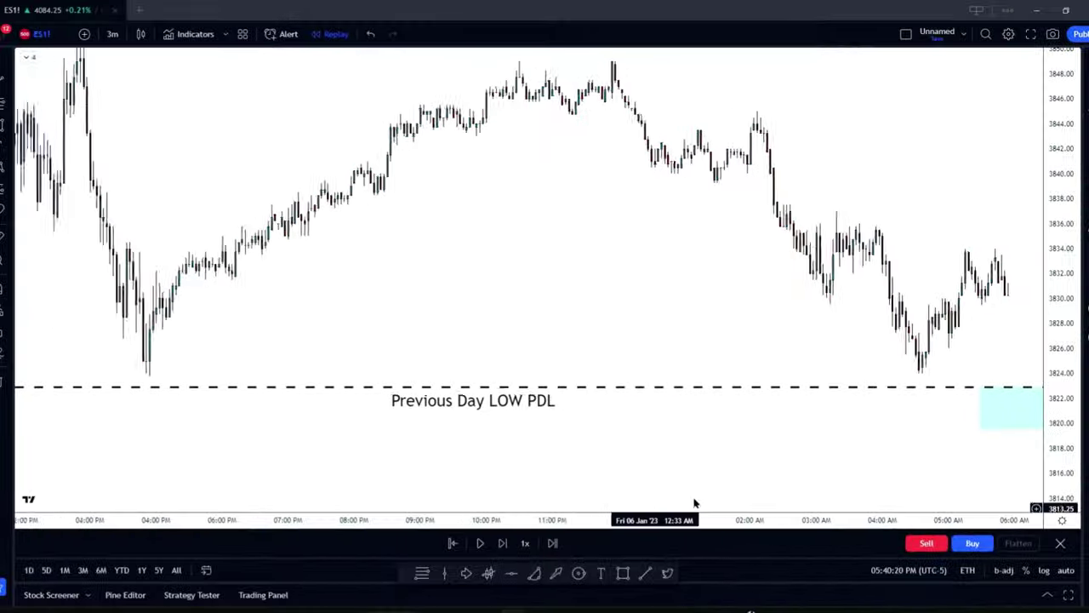
- Trace the "Previous Day LOW PDL" line back to the January 5 lows on the 3-minute ES1! chart
scroll(724, 496, up, 3)
scroll(518, 343, up, 2)
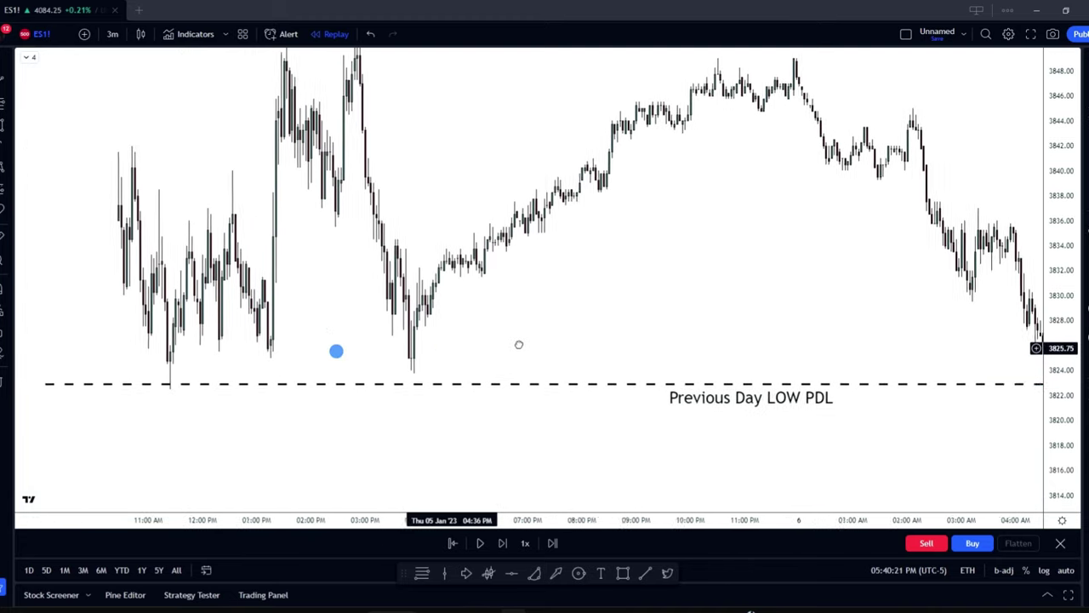
drag(519, 345, 669, 335)
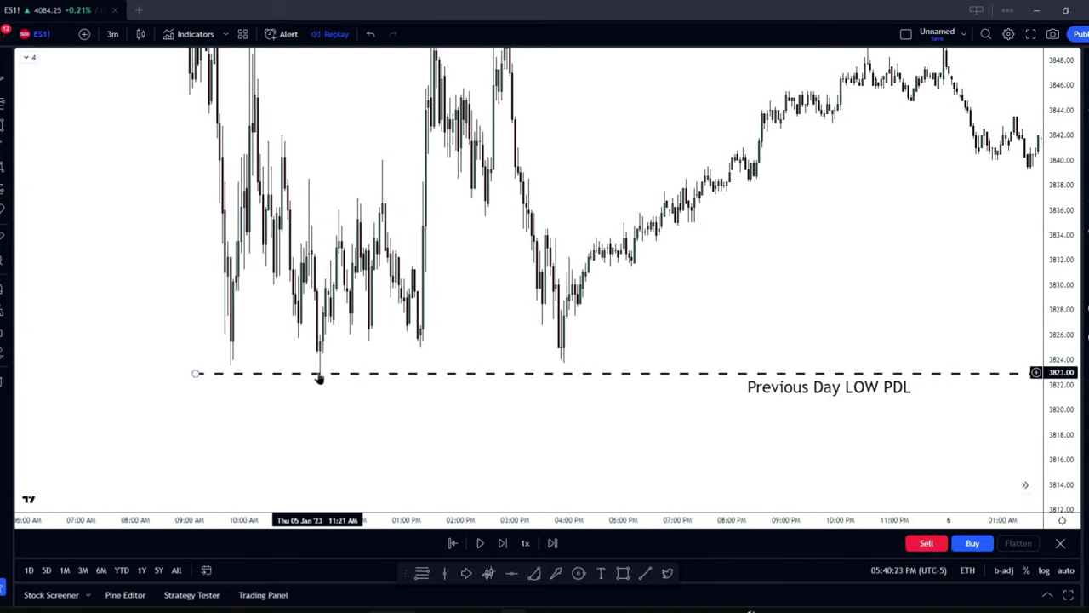
click(322, 378)
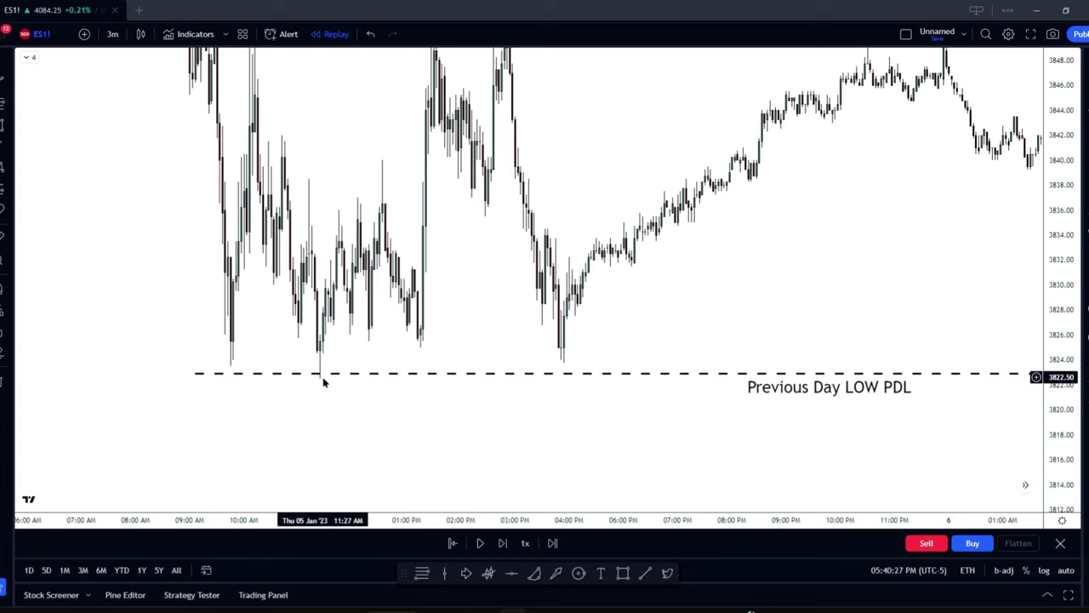
drag(751, 406, 523, 404)
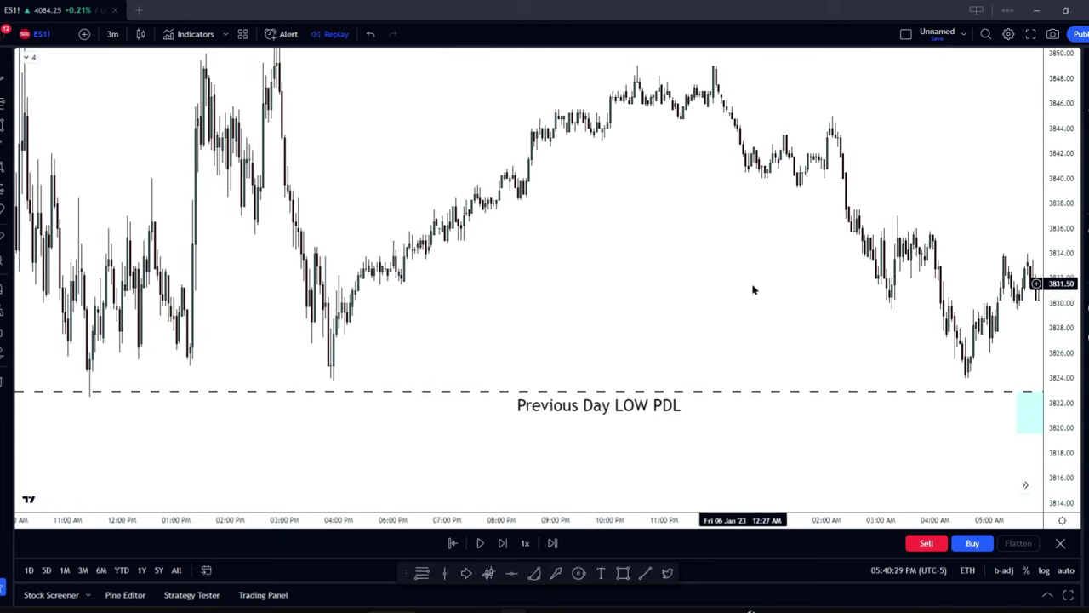
- Enlarge the latest January 6 candles and advance the replay bar by bar until price reaches the dashed previous day low line
drag(760, 287, 697, 302)
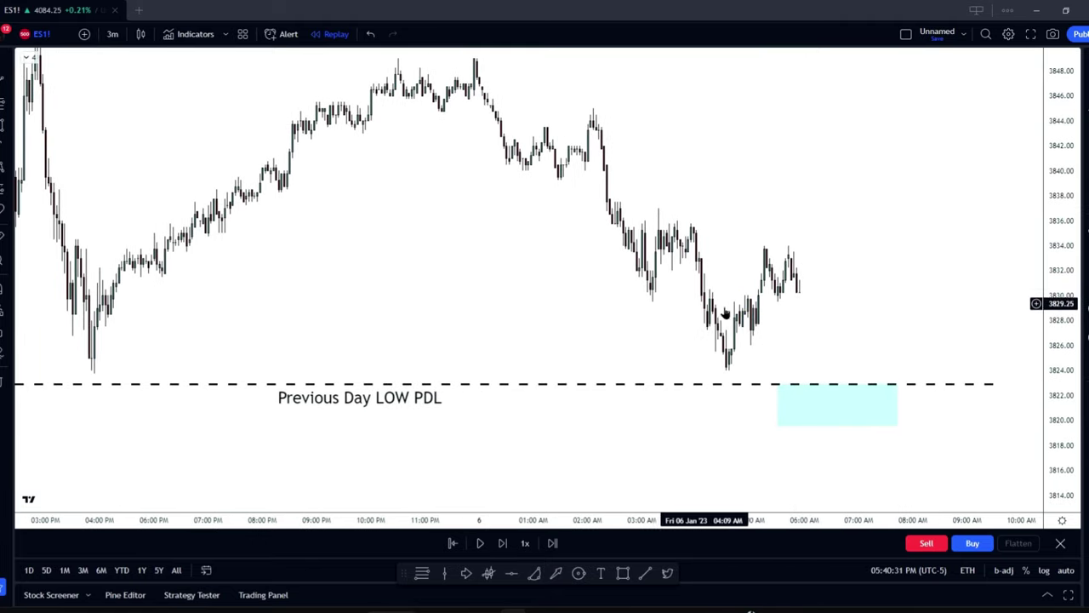
drag(819, 328, 806, 303)
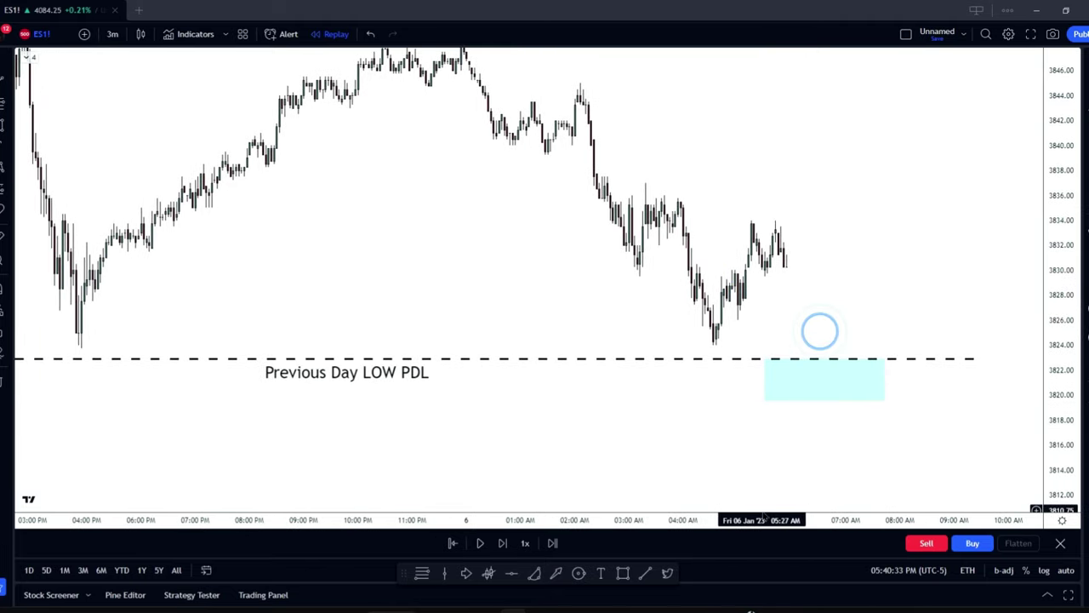
drag(781, 515, 639, 516)
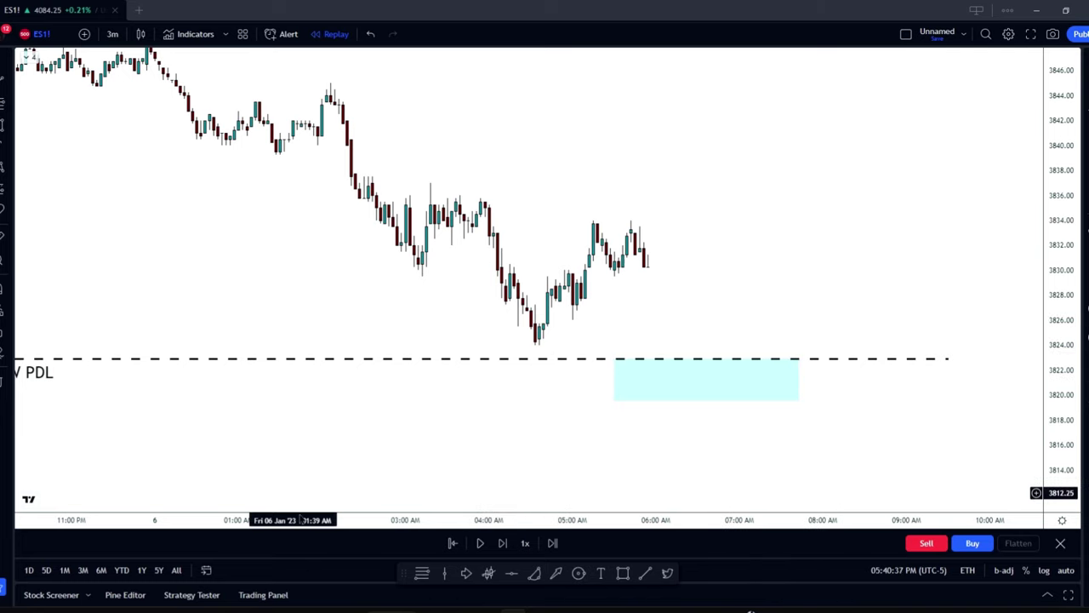
click(503, 544)
click(503, 543)
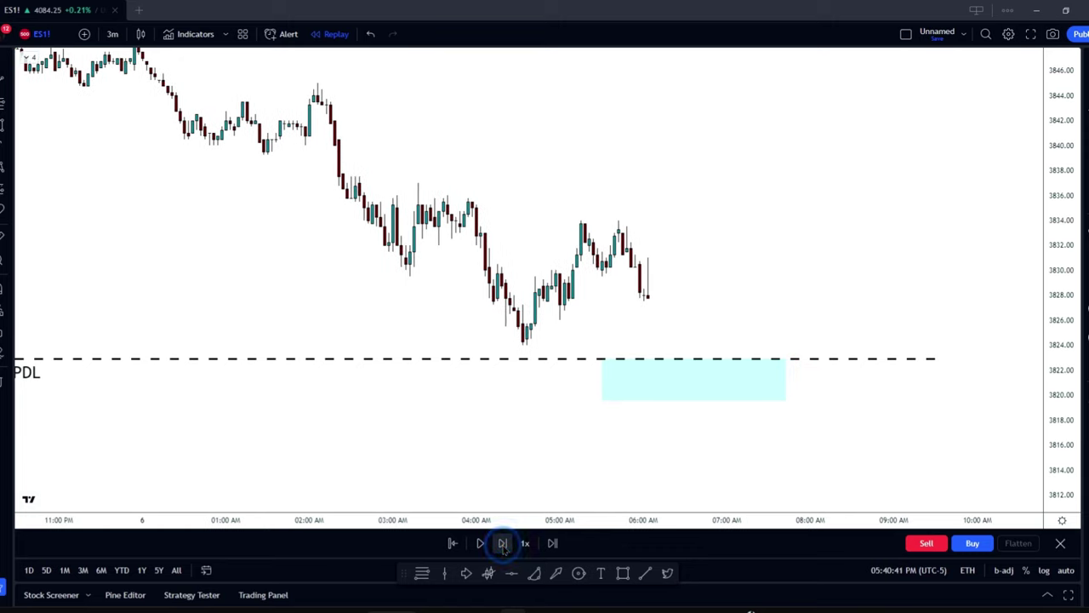
click(502, 544)
click(502, 544)
click(503, 544)
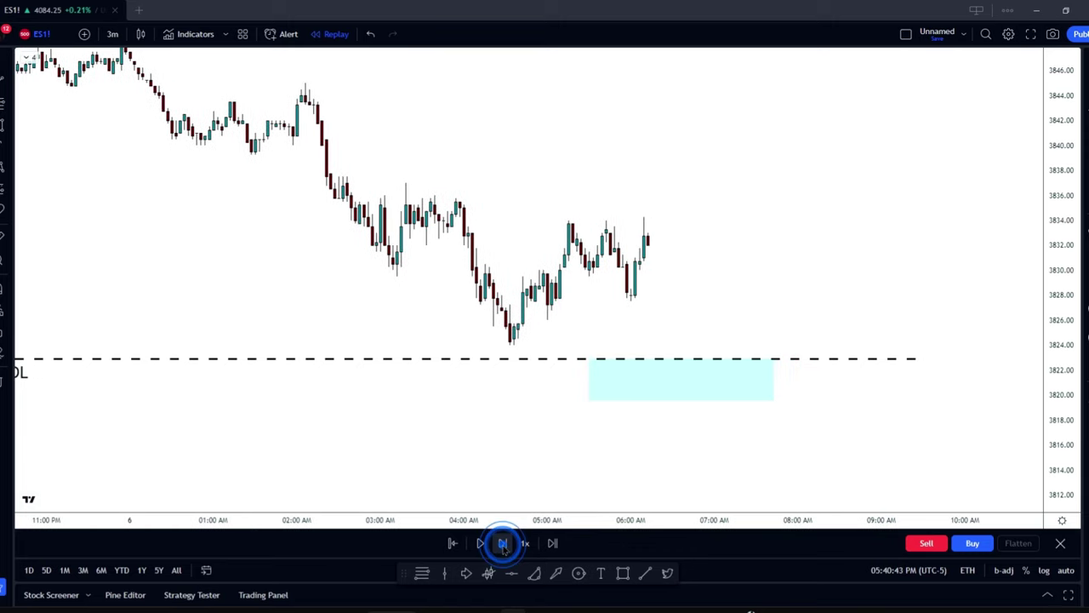
click(502, 543)
click(503, 544)
click(503, 543)
click(502, 542)
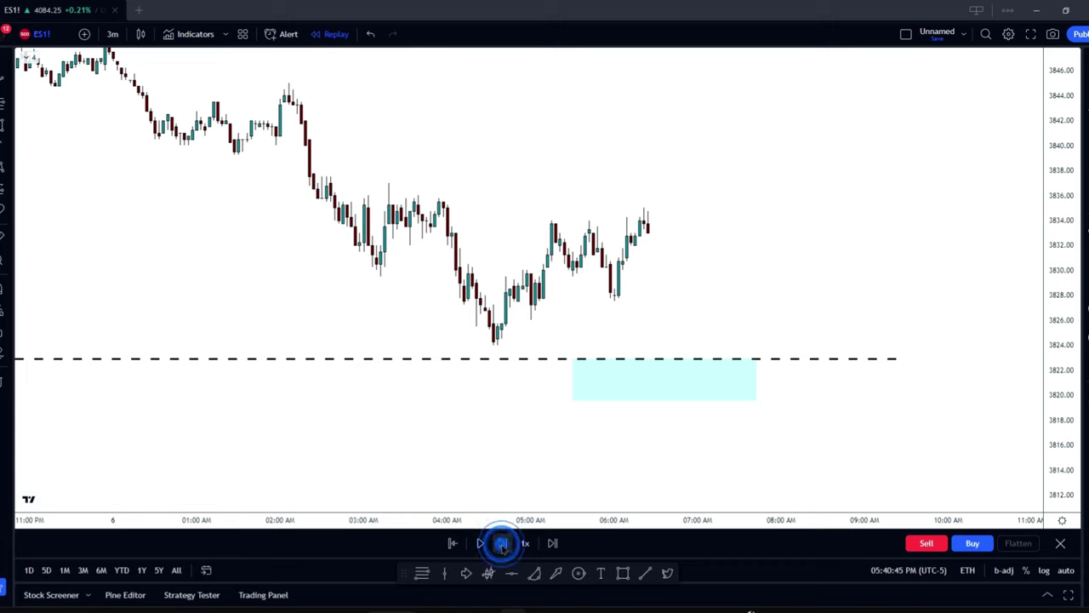
click(502, 543)
click(502, 542)
click(502, 542)
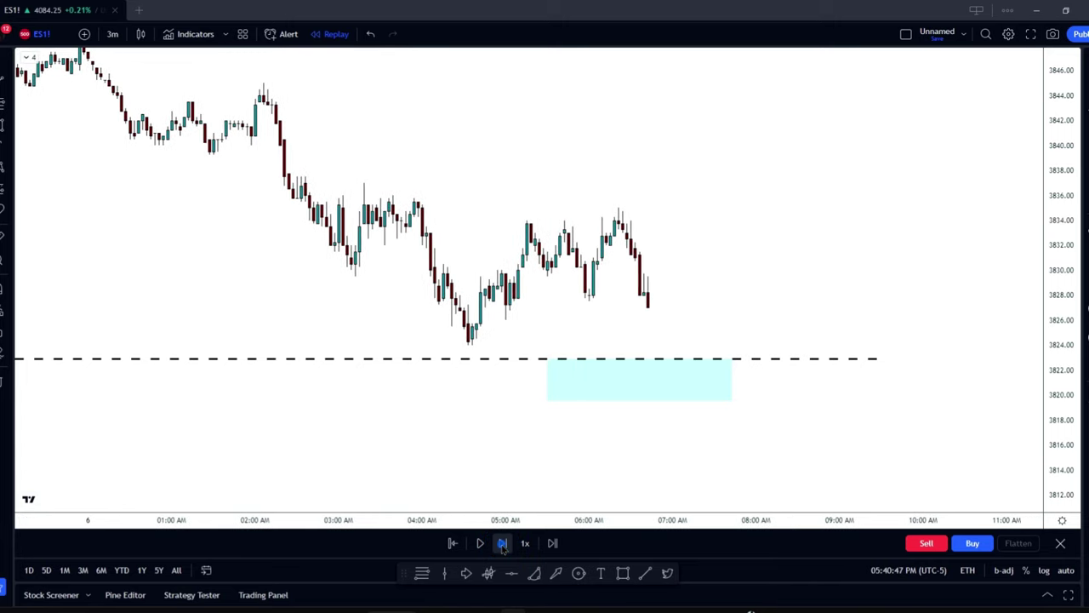
click(502, 543)
click(502, 543)
click(502, 542)
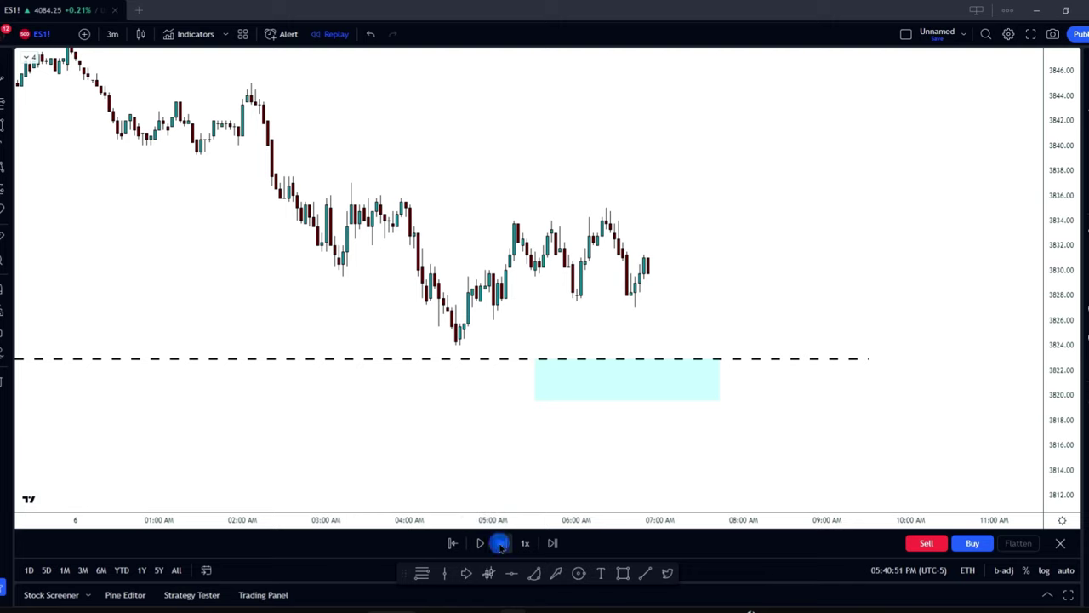
click(500, 542)
click(501, 543)
click(500, 543)
click(500, 543)
click(500, 543)
click(500, 542)
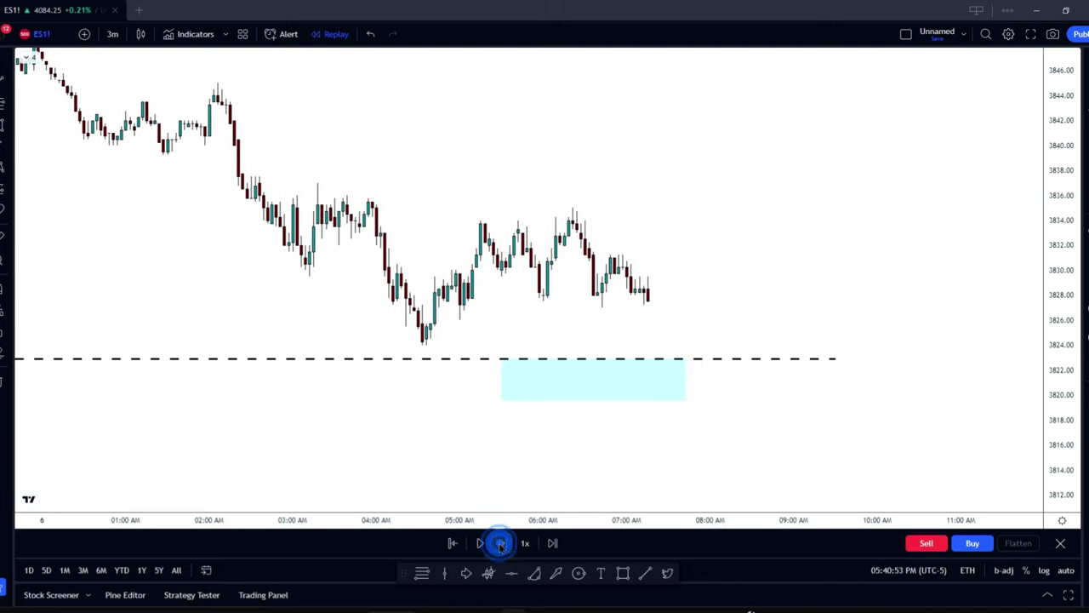
click(500, 545)
click(500, 544)
click(500, 545)
click(500, 544)
click(500, 544)
click(501, 545)
click(500, 544)
click(500, 544)
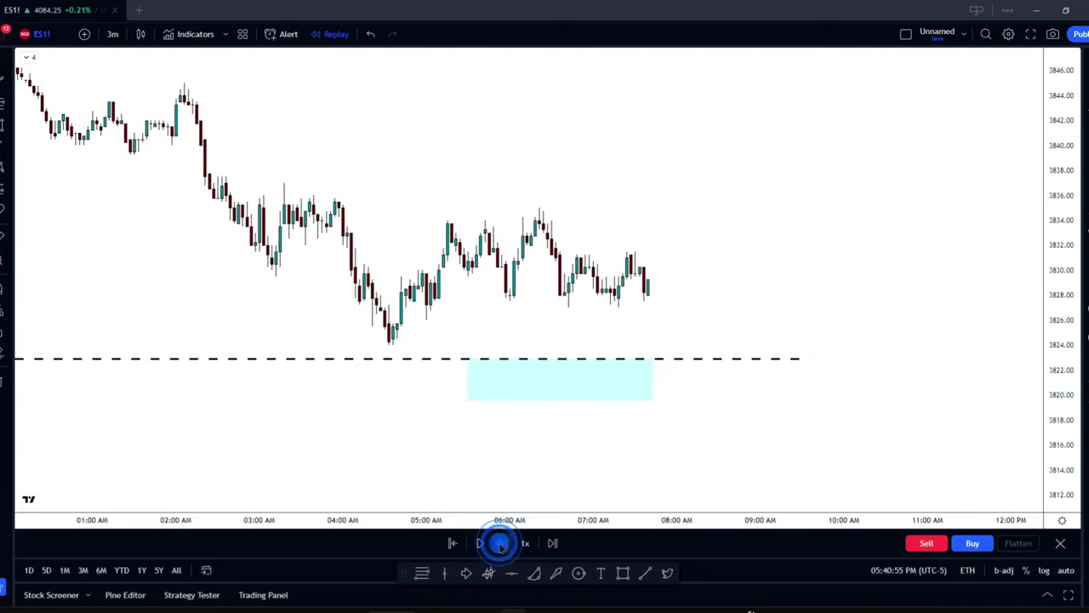
click(501, 542)
click(501, 542)
click(501, 543)
click(501, 543)
click(502, 542)
click(501, 543)
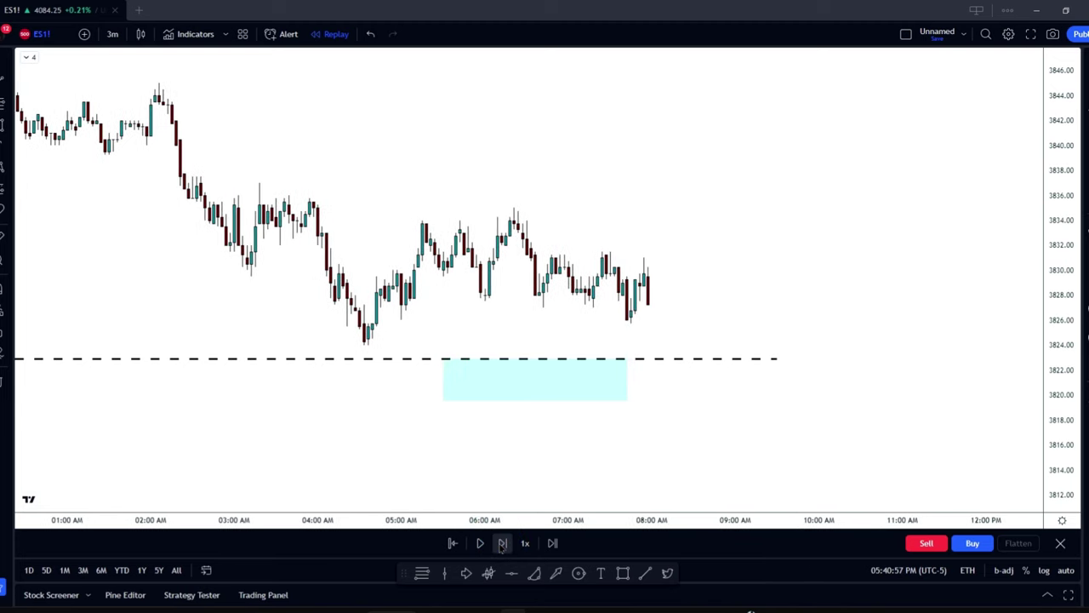
click(501, 543)
click(502, 542)
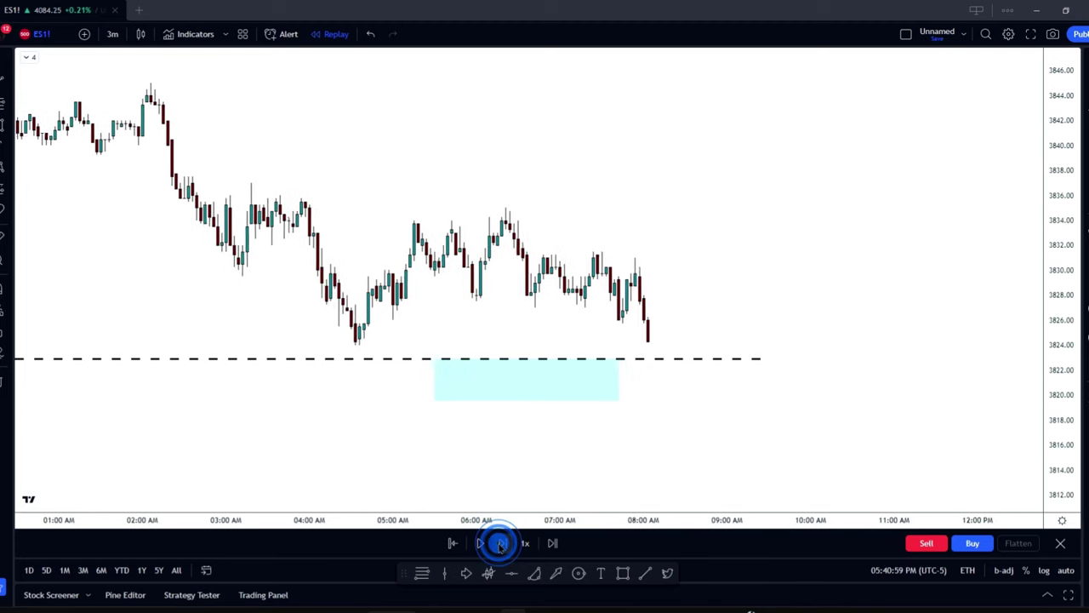
click(502, 543)
click(501, 543)
click(501, 543)
click(501, 543)
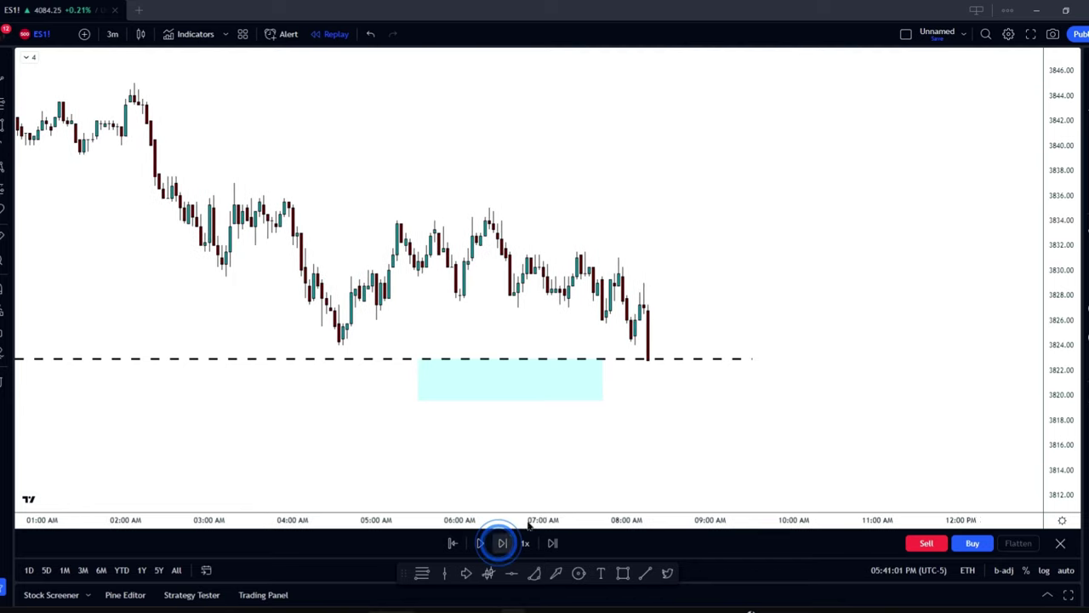
- Slow the bar replay to 0.1x and move the light cyan rectangle along the dashed previous day low line to beneath the latest candle
click(524, 544)
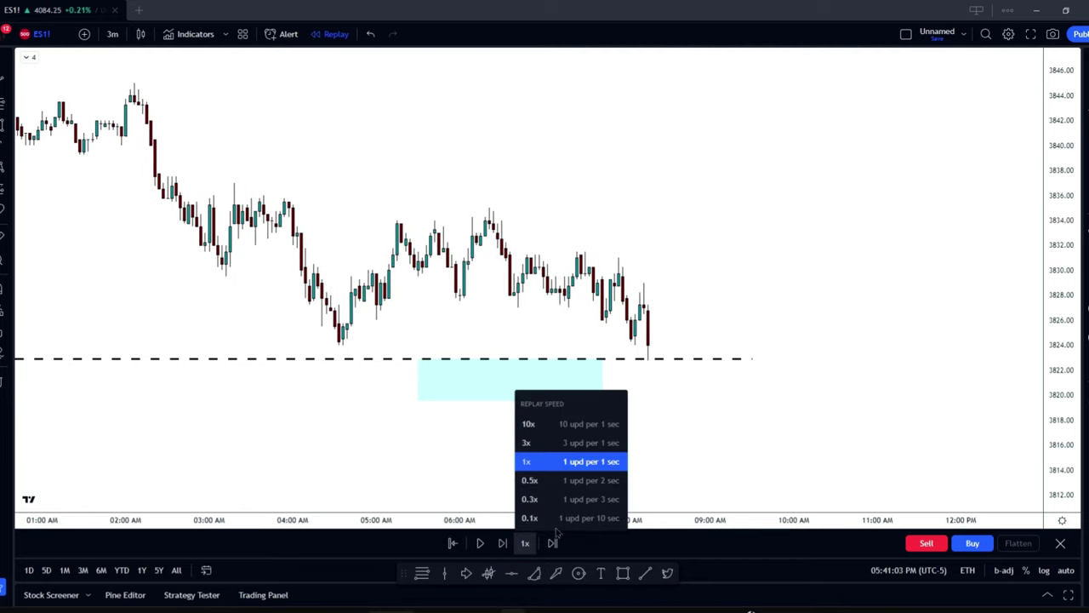
click(544, 519)
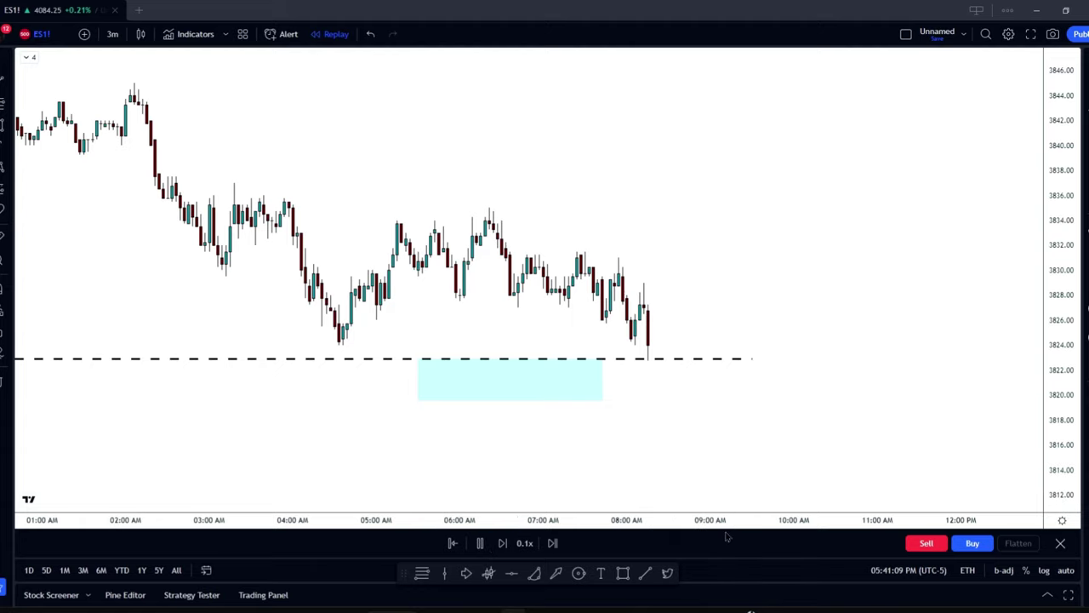
drag(738, 521, 685, 521)
drag(573, 456, 617, 454)
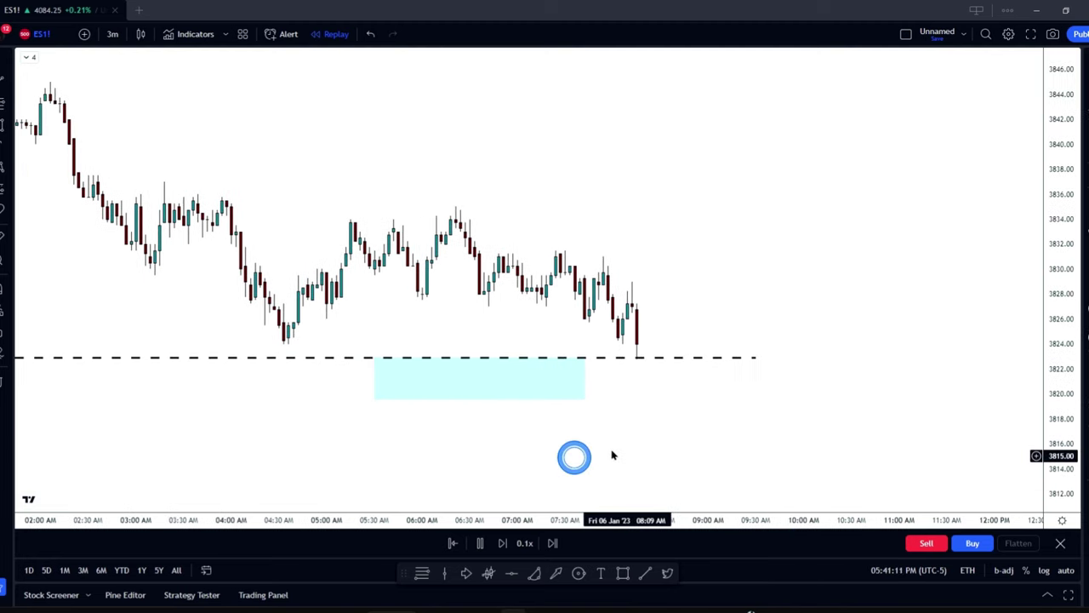
drag(505, 385, 643, 385)
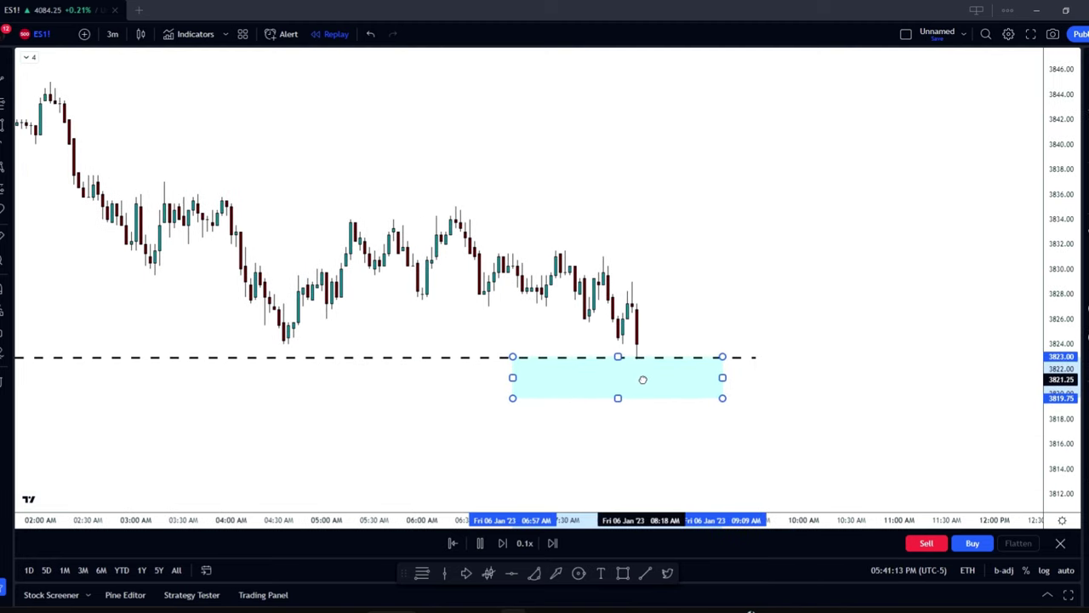
click(650, 425)
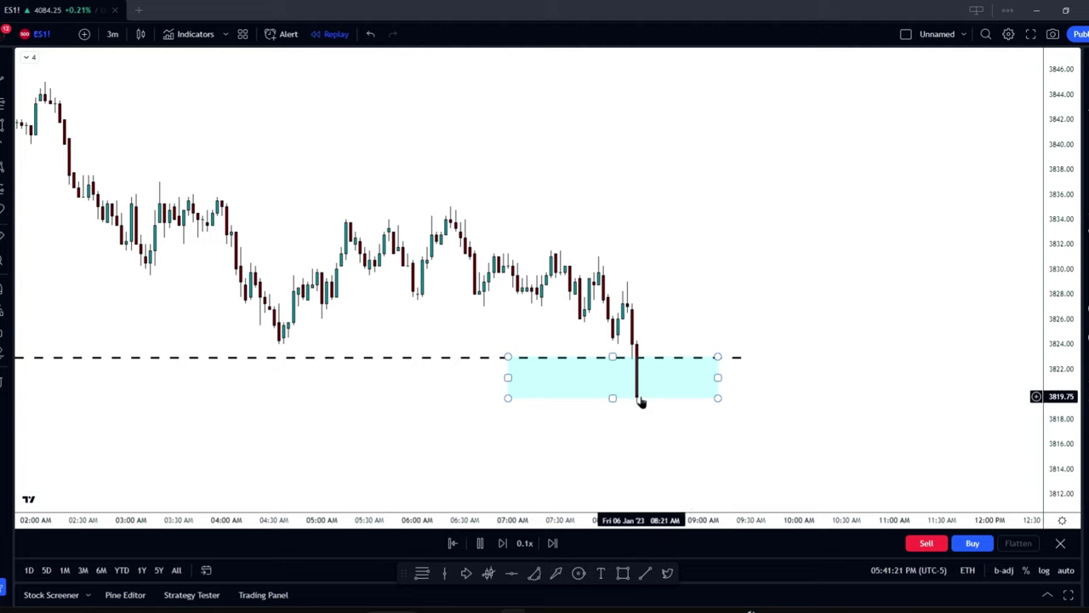
- Set the replay speed to 0.3x so the candles after the sweep of the dashed line play faster
click(526, 545)
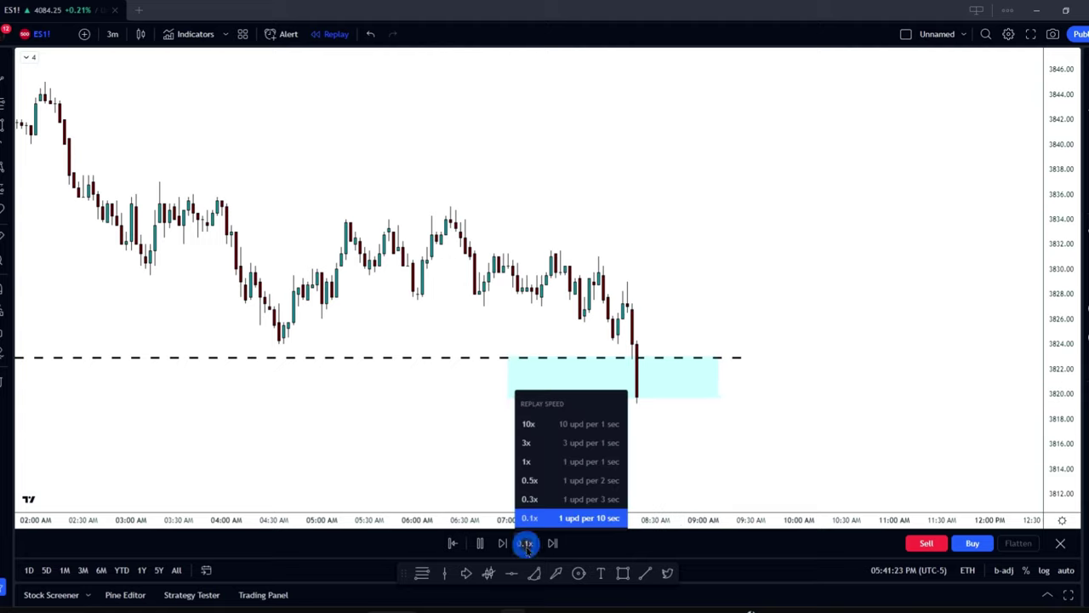
click(562, 501)
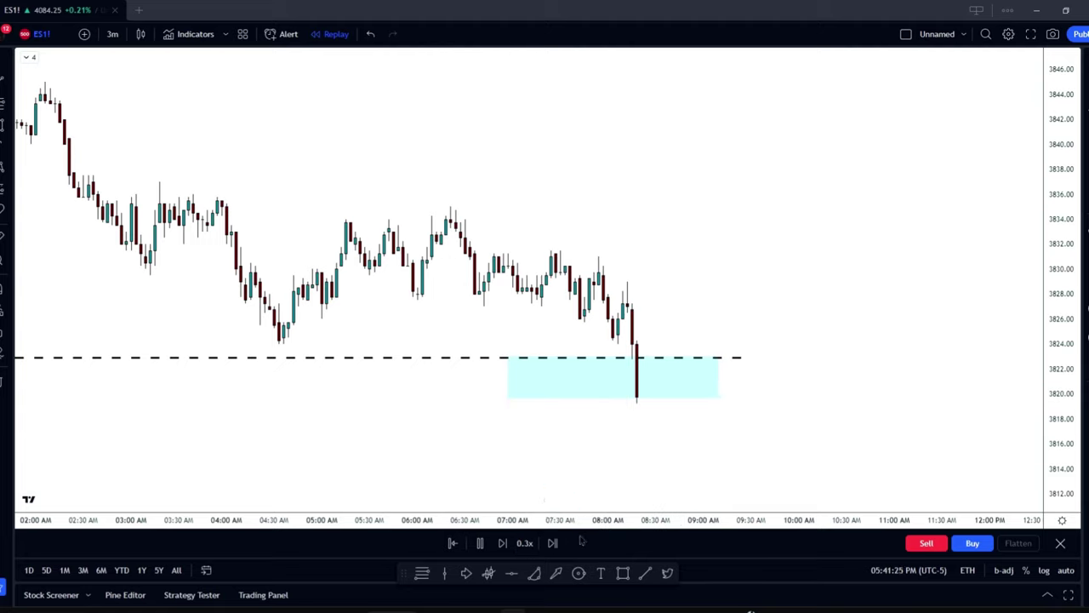
click(633, 519)
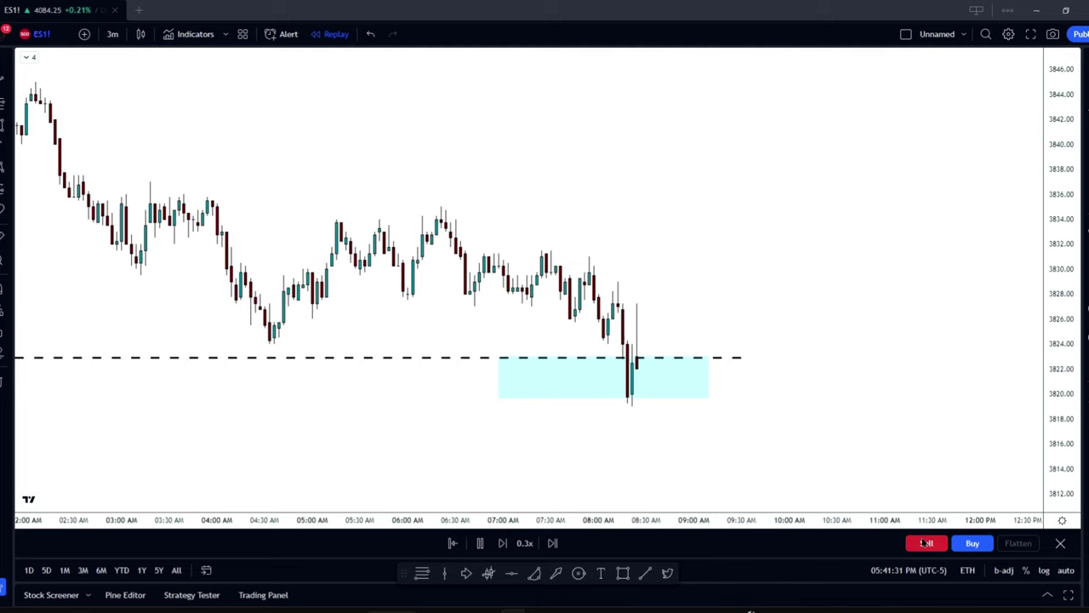
- Buy three contracts, one at a time, while price trades around the dashed previous day low line
click(971, 543)
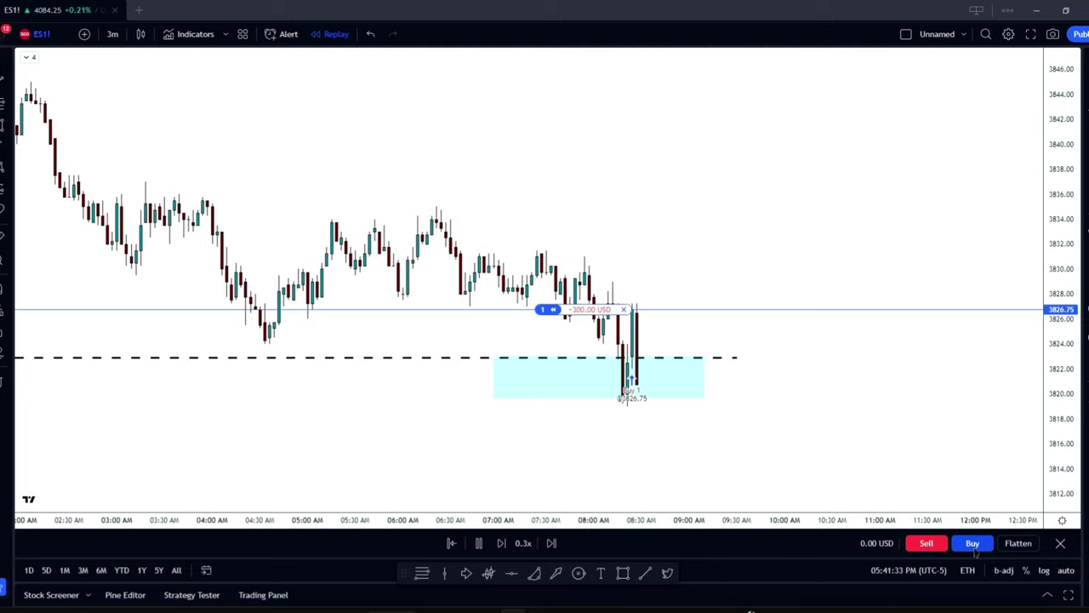
click(971, 542)
click(971, 542)
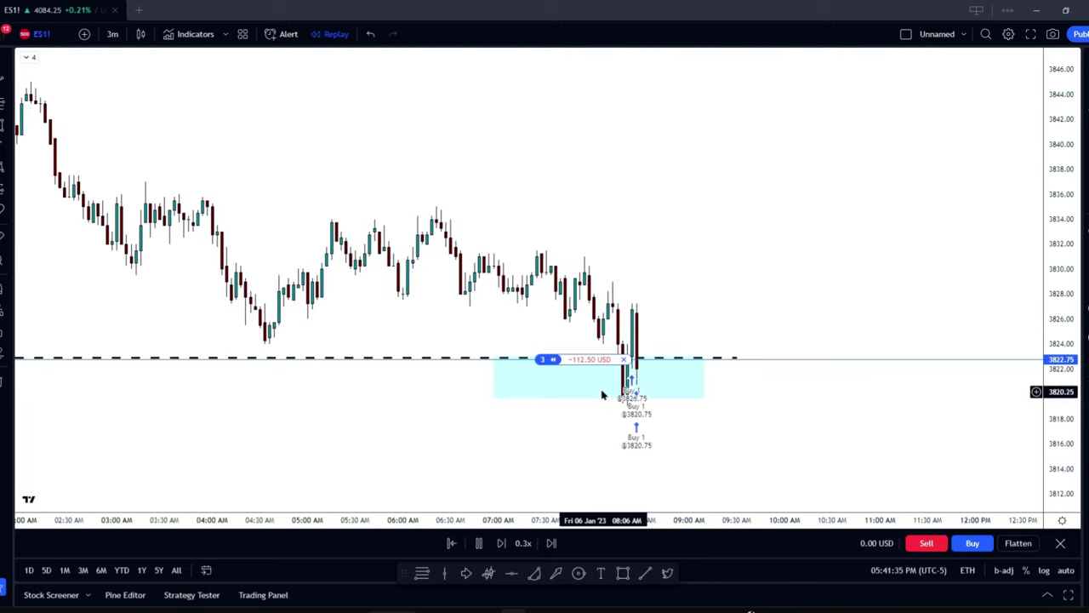
mouse_move(549, 360)
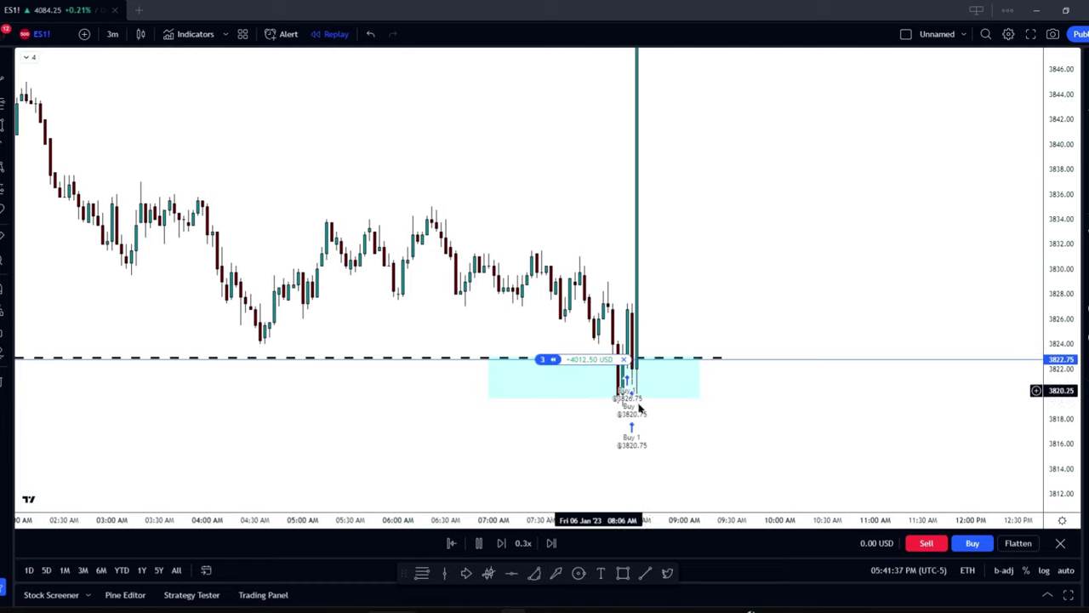
- Compress the price scale to fit the rally and move the light cyan rectangle away from the entries into the empty space below the candles
drag(1050, 215, 1069, 467)
drag(783, 220, 797, 273)
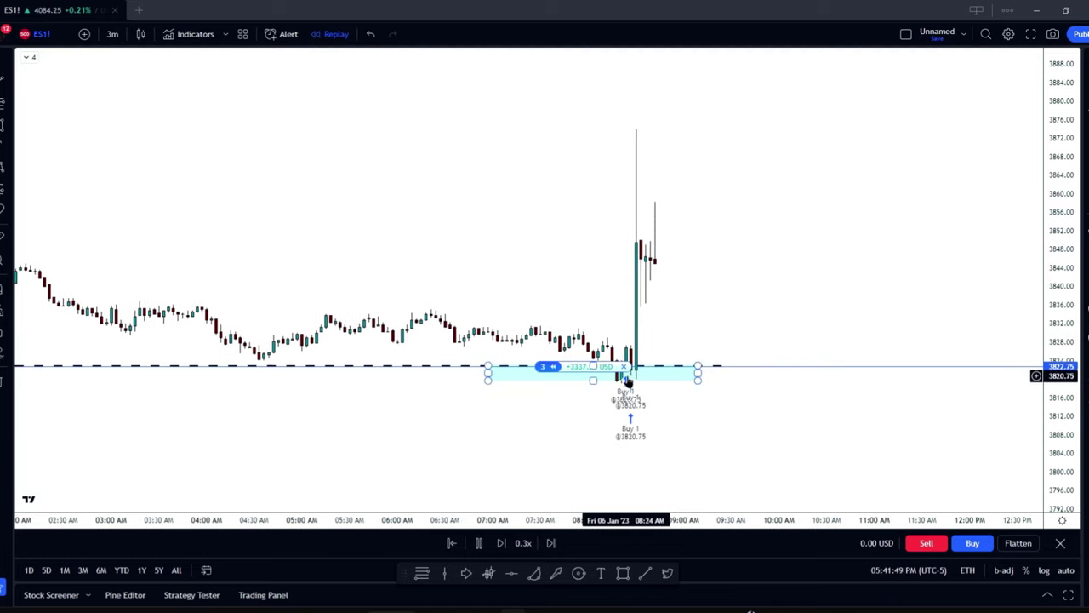
drag(647, 374, 394, 482)
click(507, 426)
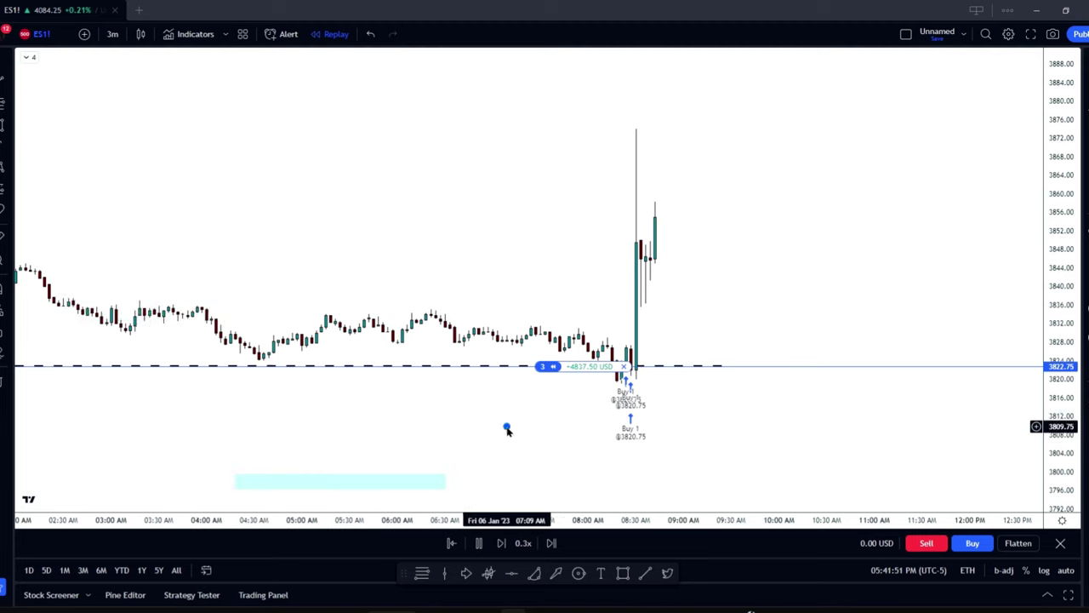
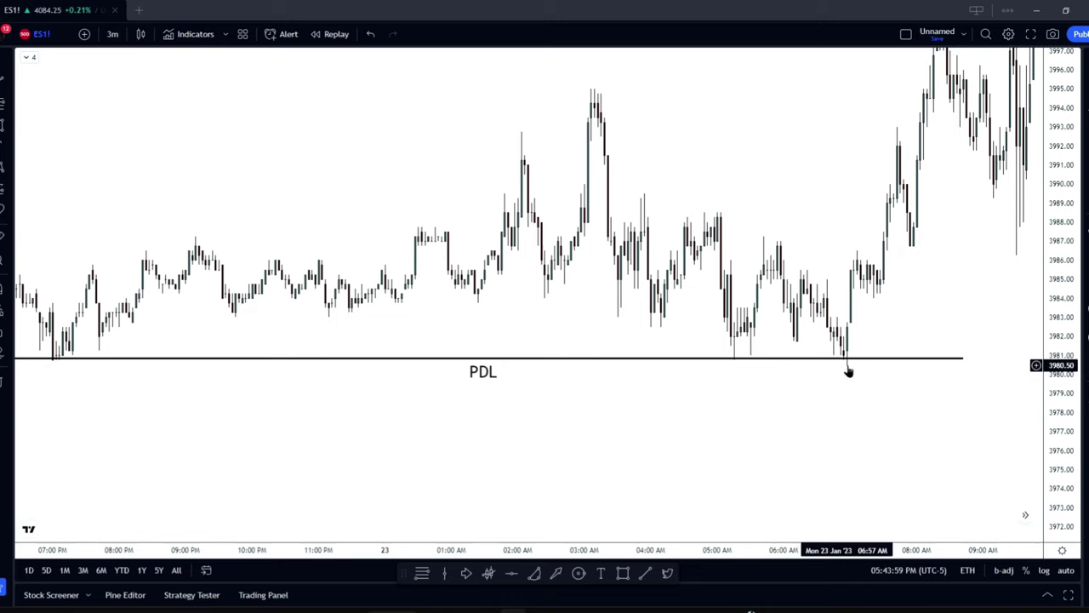
- Start bar replay on the PDL chart from January 23, 06:09 AM, before price returns to the line
click(327, 37)
click(744, 246)
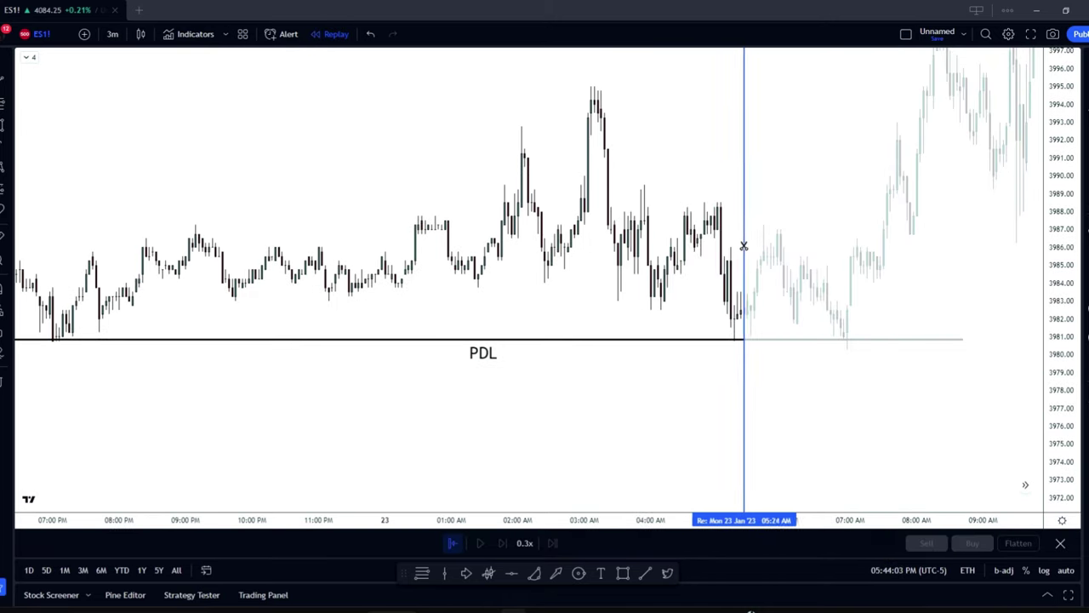
click(793, 245)
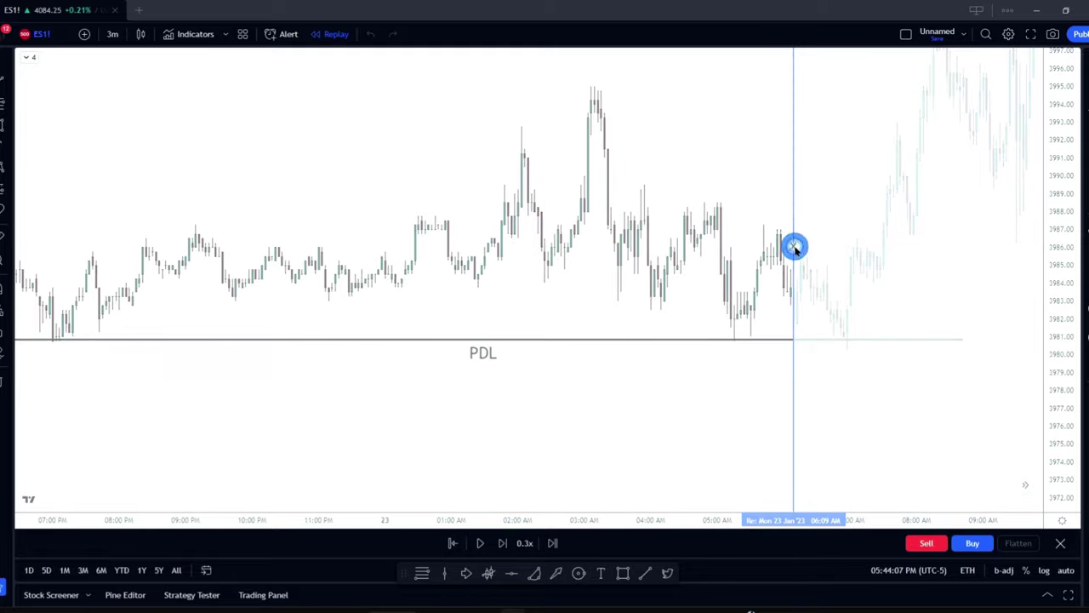
- Enlarge the candles around the PDL line, let the replay run down to it and buy one contract at the sweep
drag(847, 439, 667, 462)
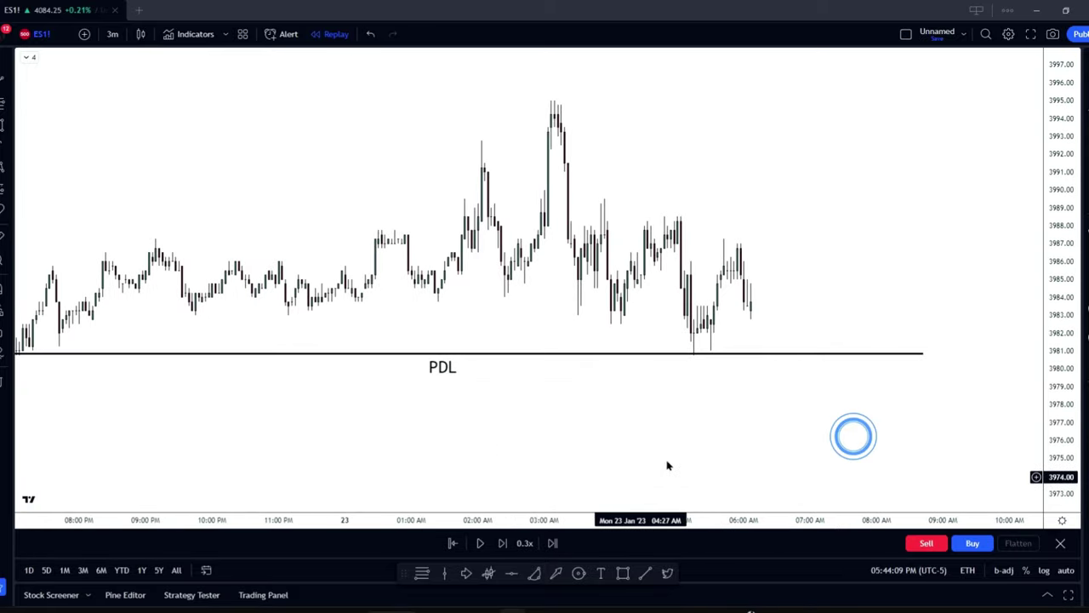
drag(1064, 455, 1050, 296)
drag(890, 406, 956, 343)
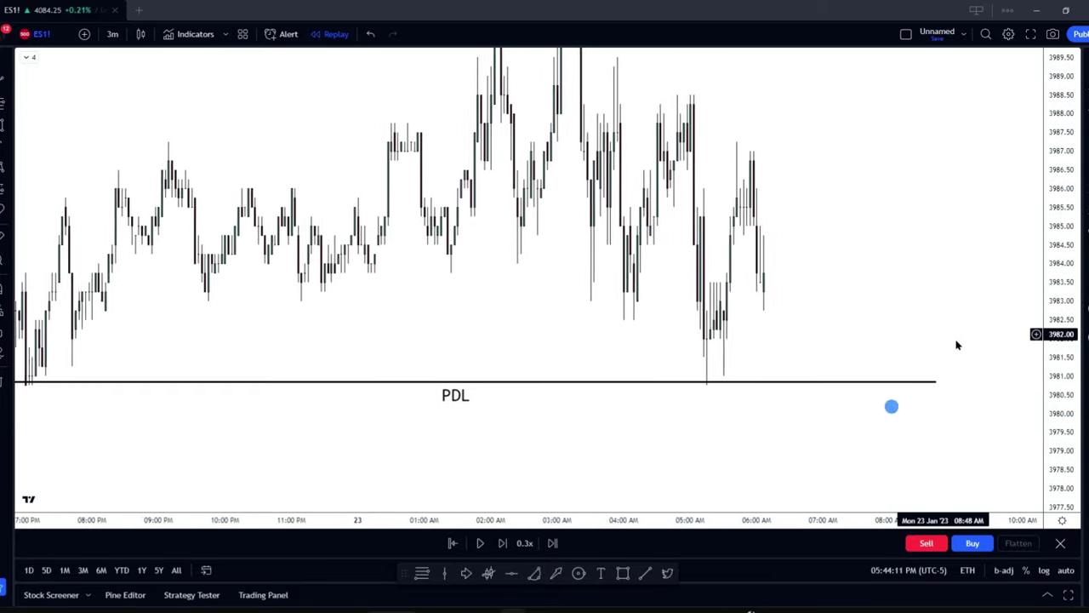
drag(822, 519, 644, 505)
drag(622, 452, 884, 438)
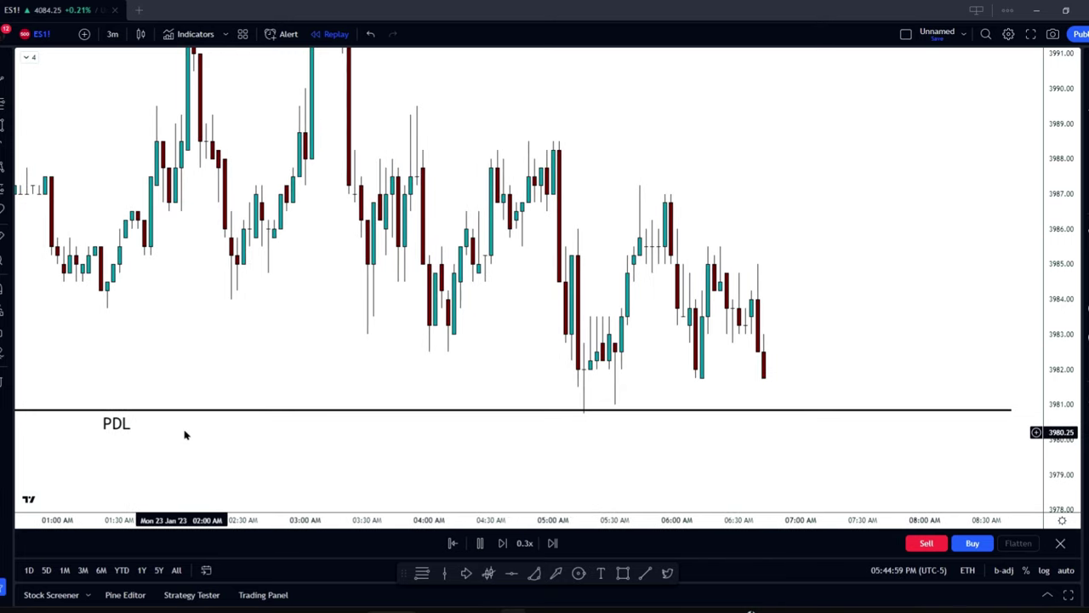
drag(309, 454, 333, 428)
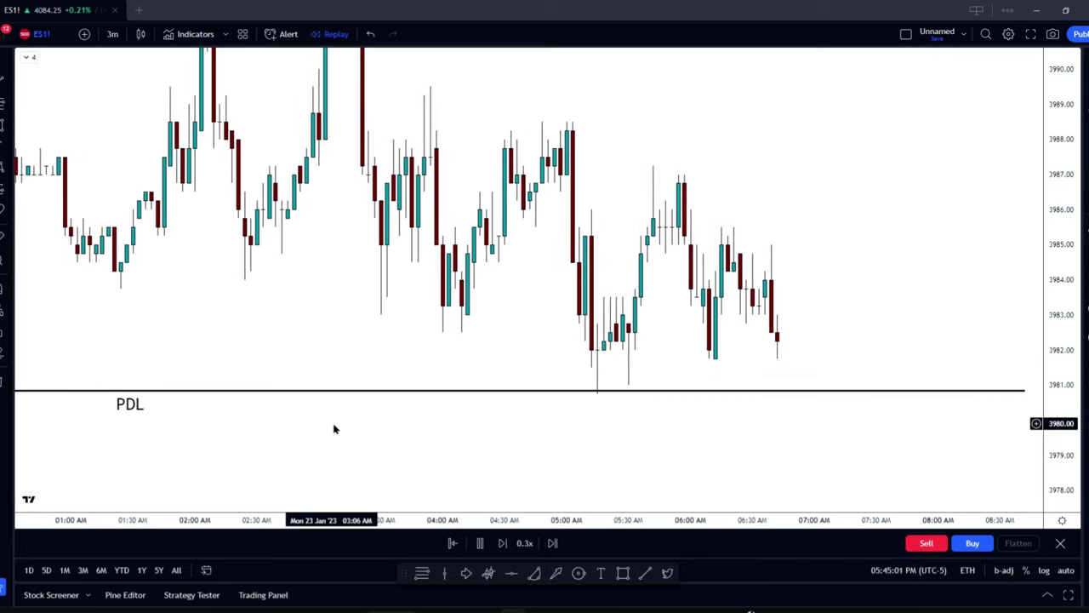
drag(820, 465, 737, 462)
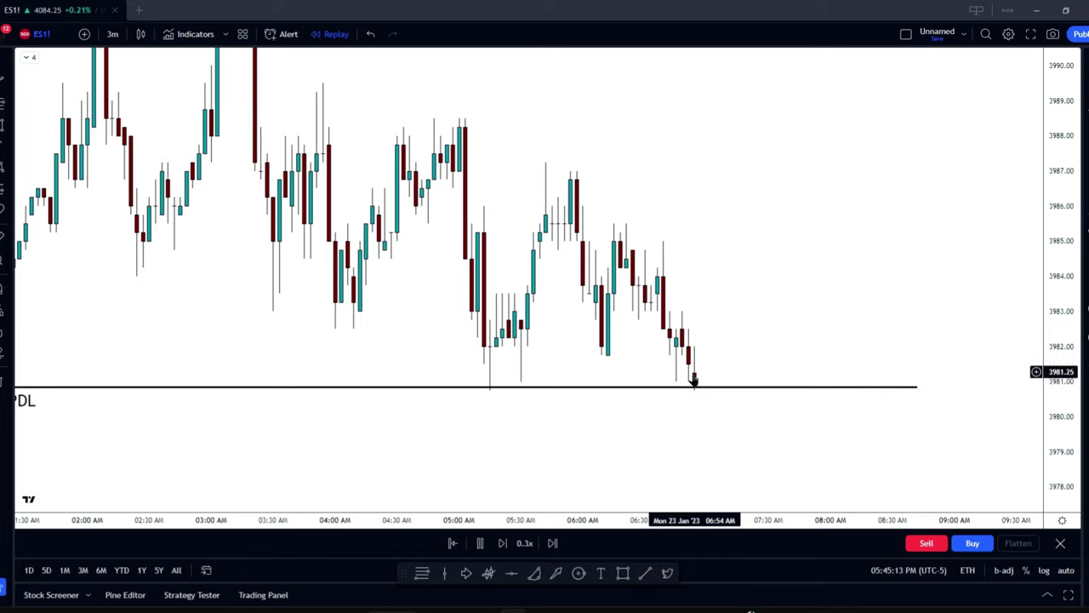
click(973, 543)
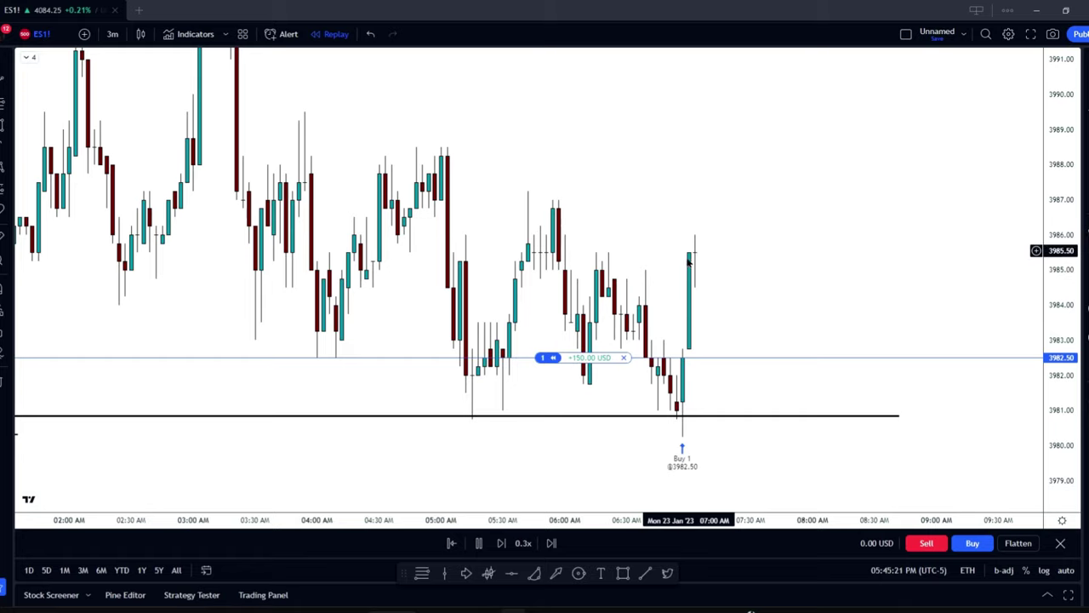
- Draw a rectangle across the PDL line at the sweep candle, from about 06:45 to 07:42 AM and 3981.00 to 3980.50
drag(800, 376, 508, 387)
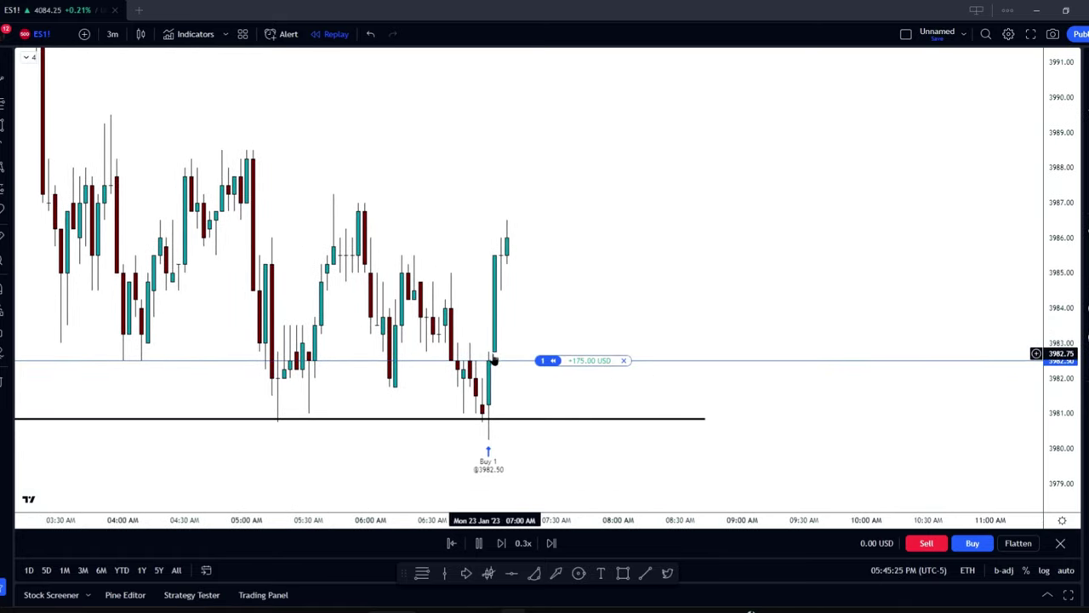
drag(639, 280, 709, 282)
mouse_move(787, 302)
mouse_down()
mouse_move(733, 303)
mouse_move(933, 313)
mouse_up()
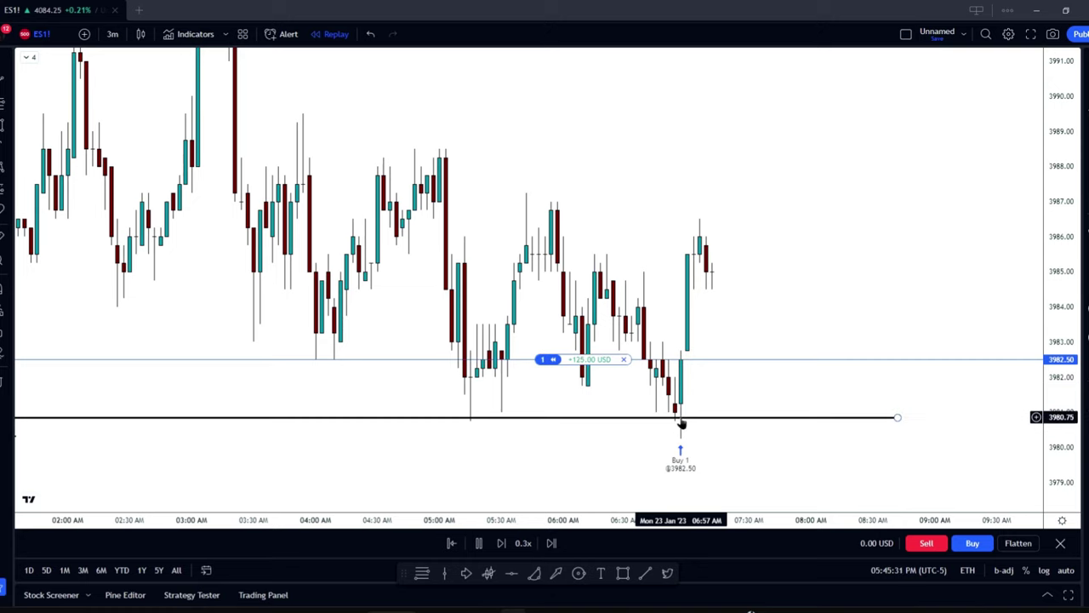
click(623, 573)
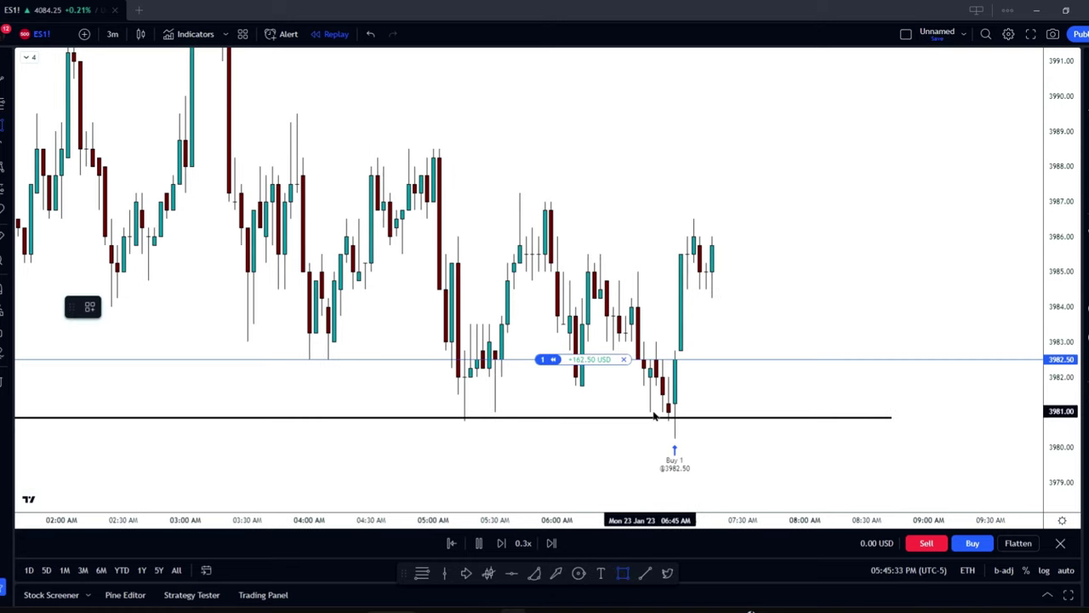
click(652, 409)
click(761, 430)
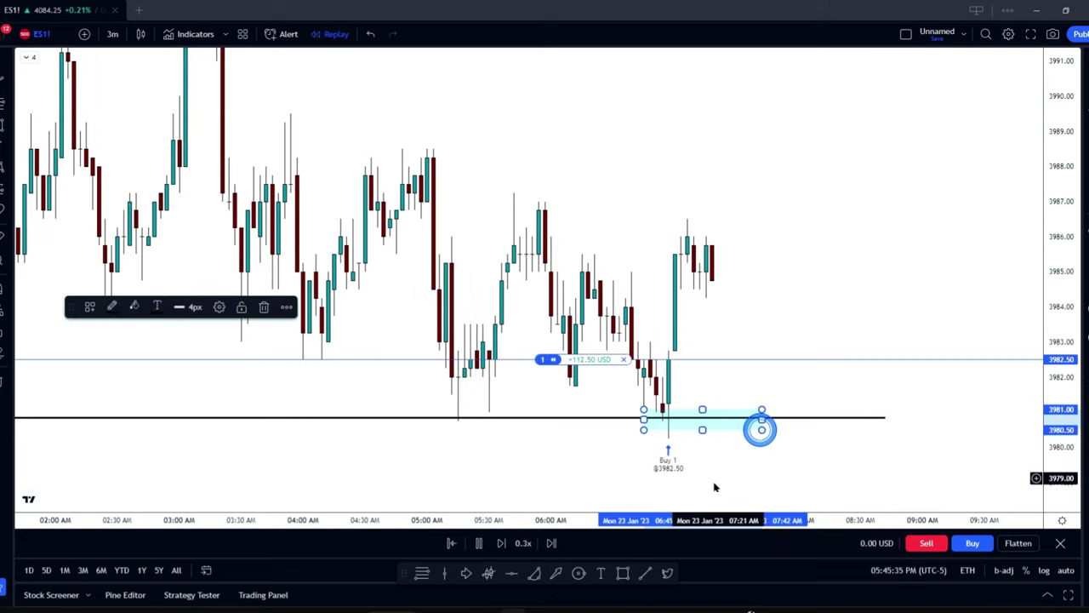
click(715, 487)
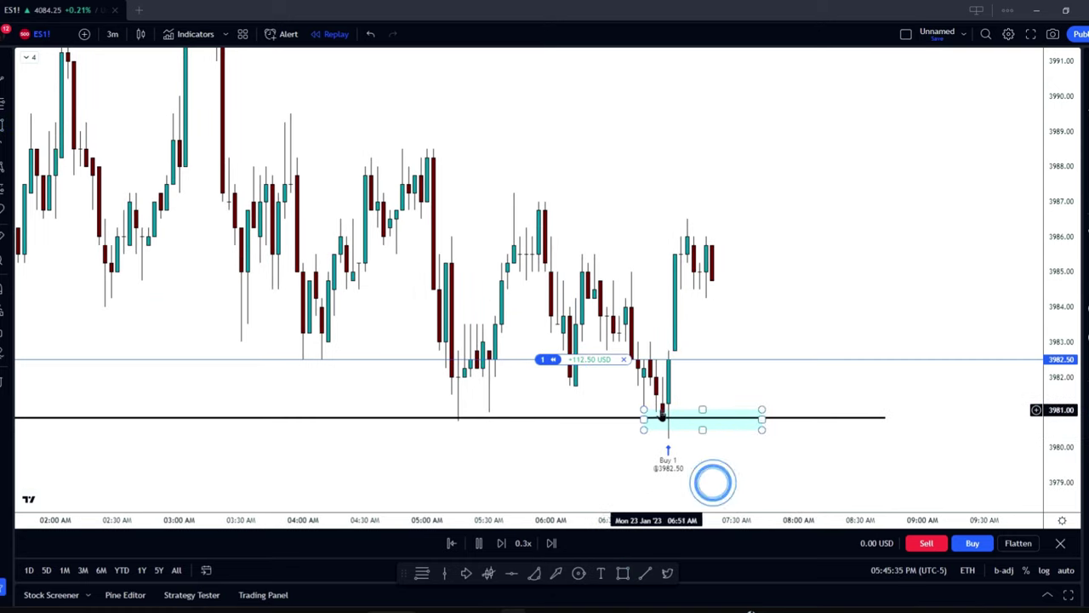
click(670, 419)
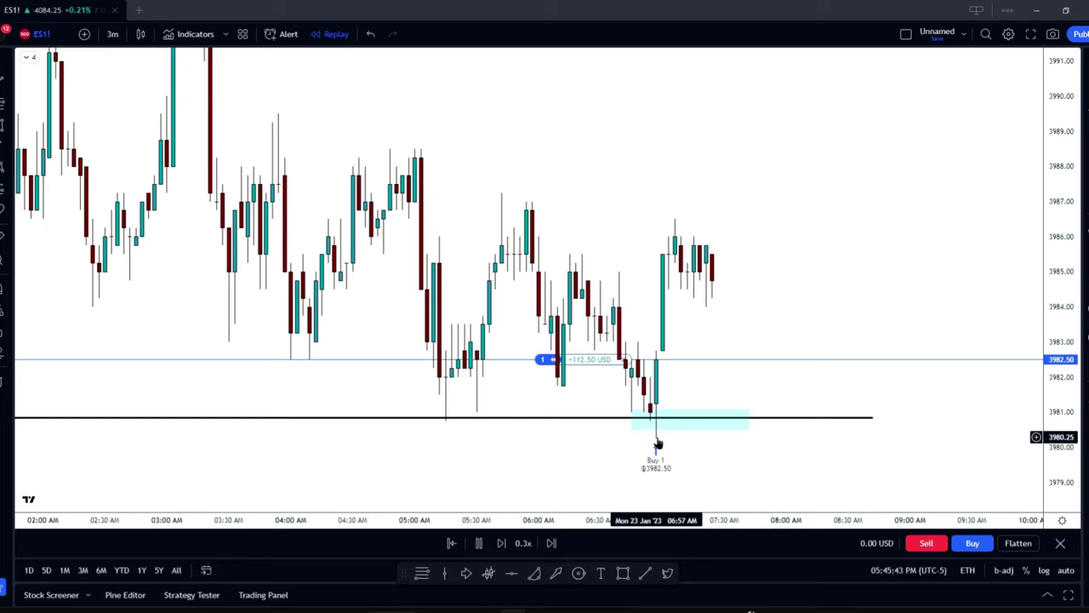
click(659, 422)
click(653, 443)
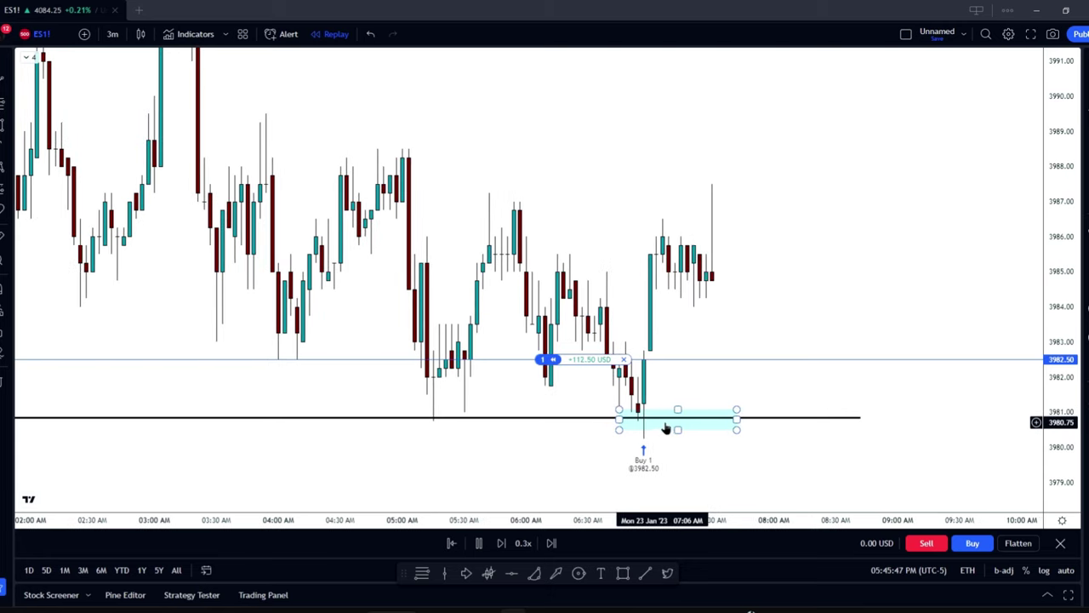
click(859, 338)
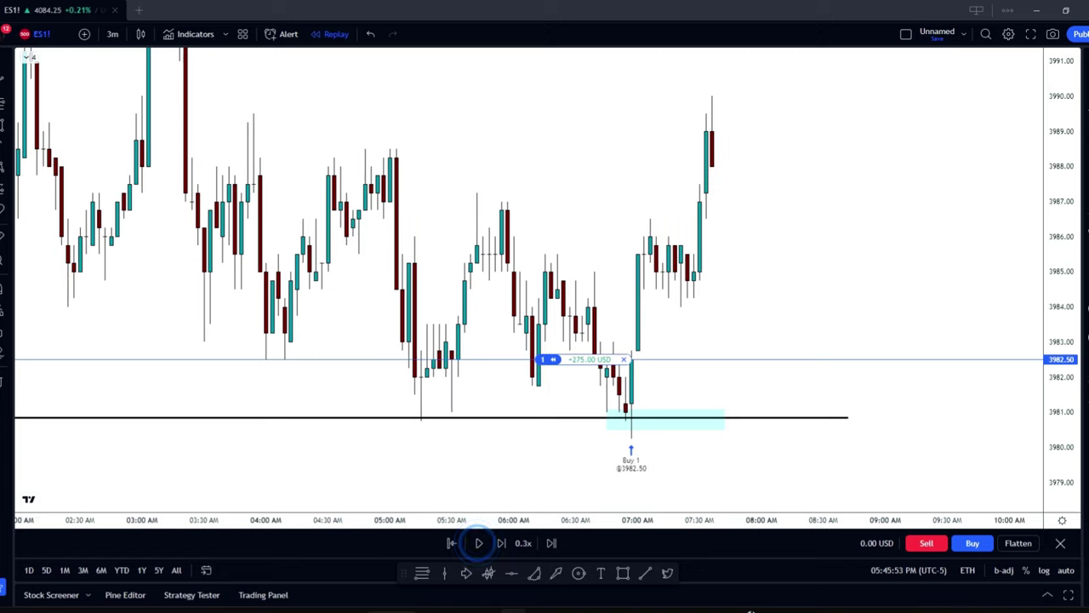
click(664, 610)
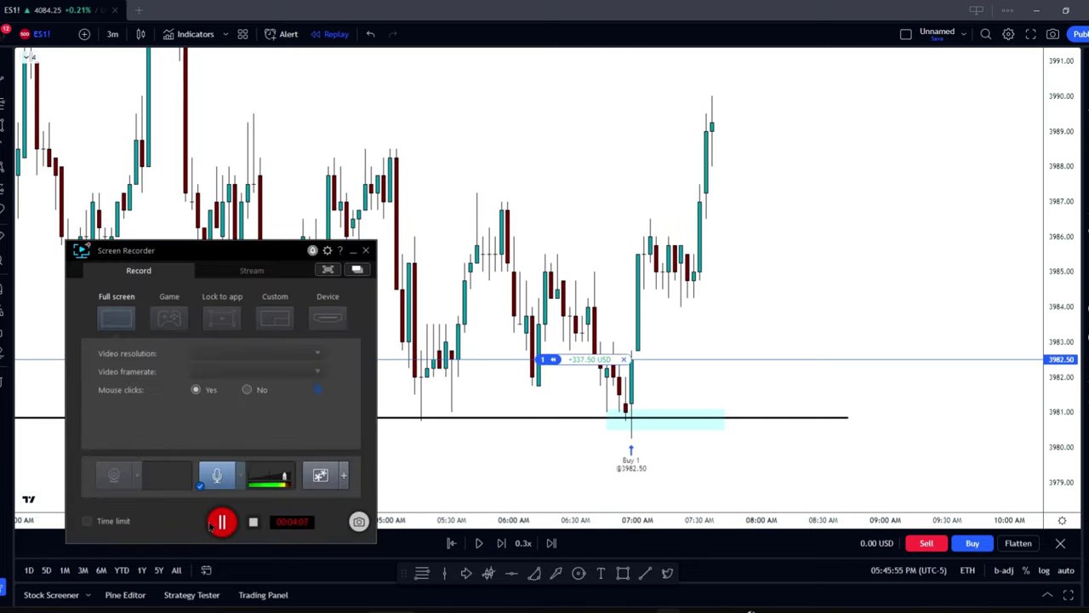
click(220, 522)
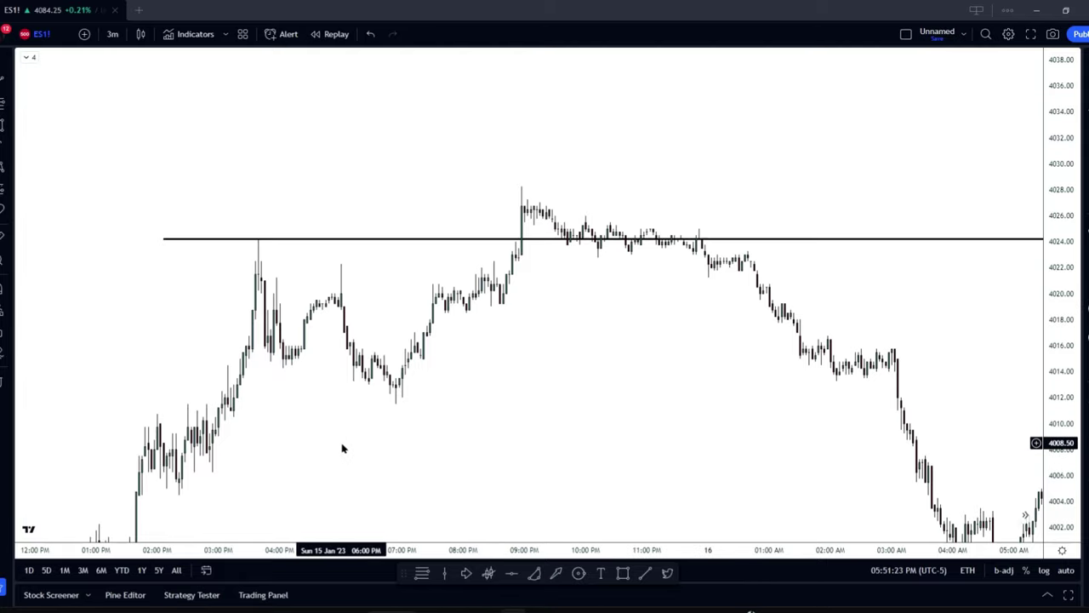
- Examine the line drawn at the Friday Jan 13, 03:39 PM high and how the Sunday evening candles trade around it
drag(341, 444, 420, 443)
drag(364, 516, 455, 506)
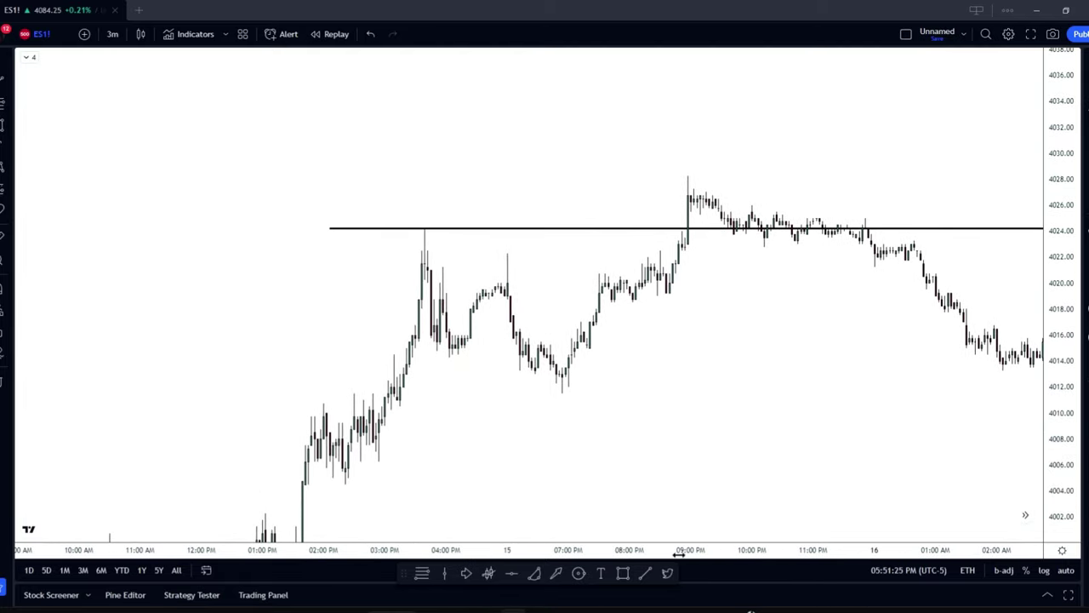
drag(679, 554, 554, 549)
drag(442, 479, 584, 461)
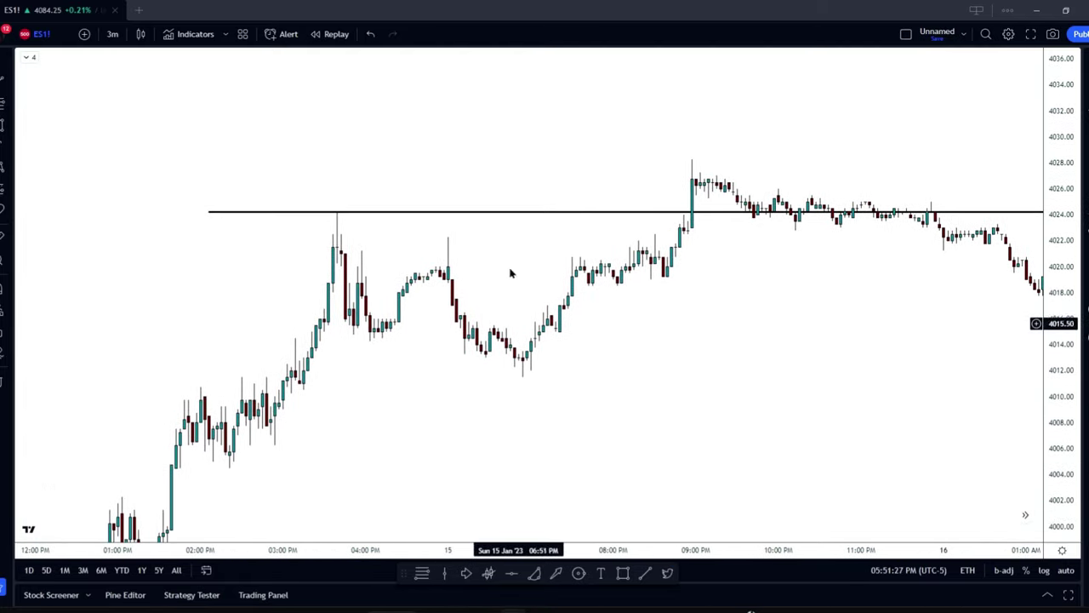
drag(1070, 485, 1063, 416)
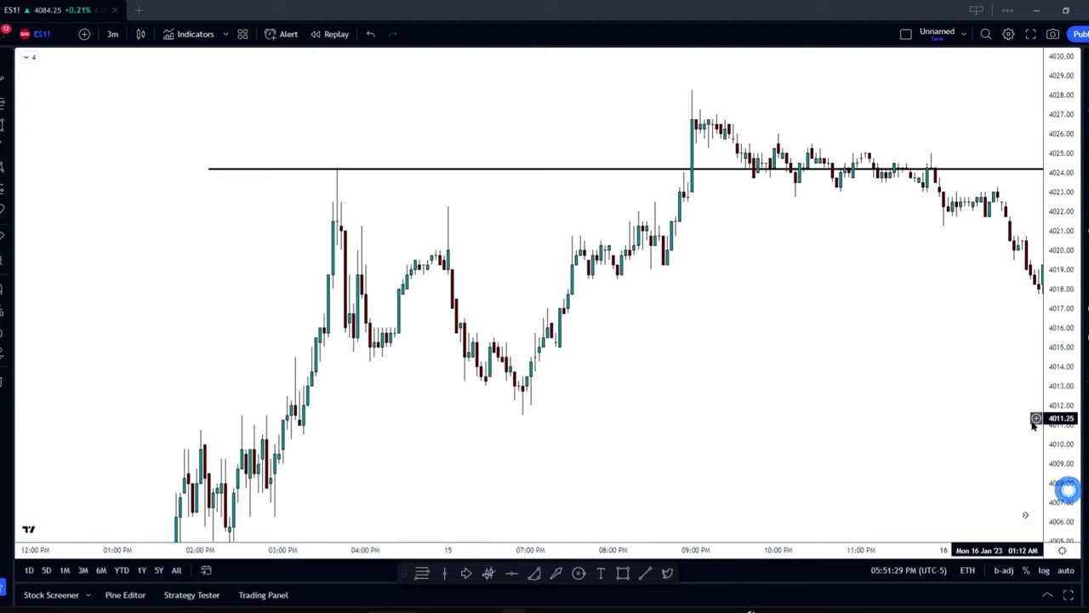
drag(821, 322, 882, 455)
click(388, 286)
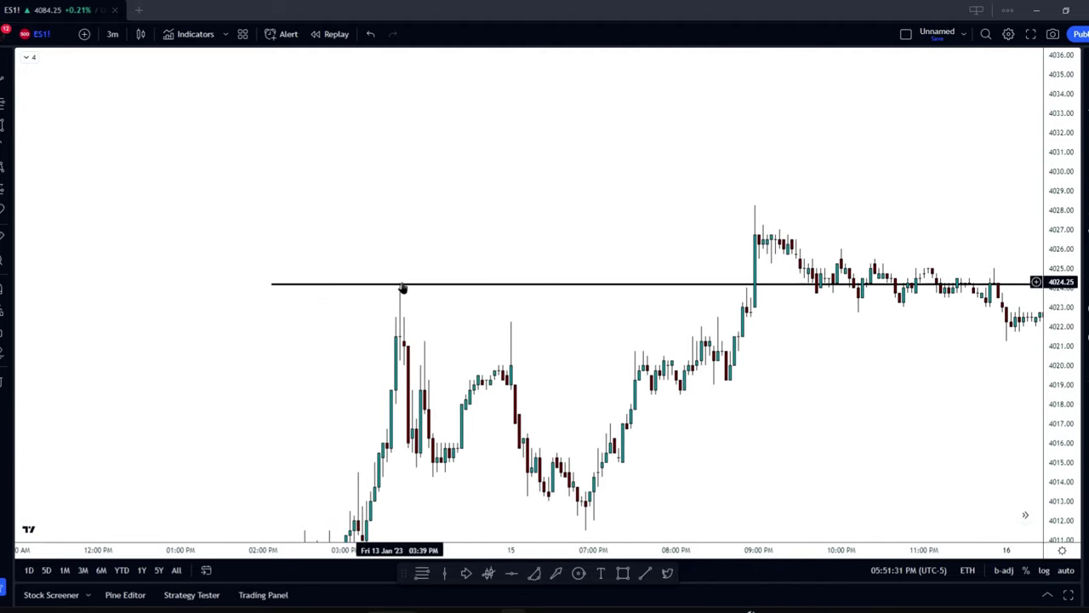
drag(649, 369, 647, 338)
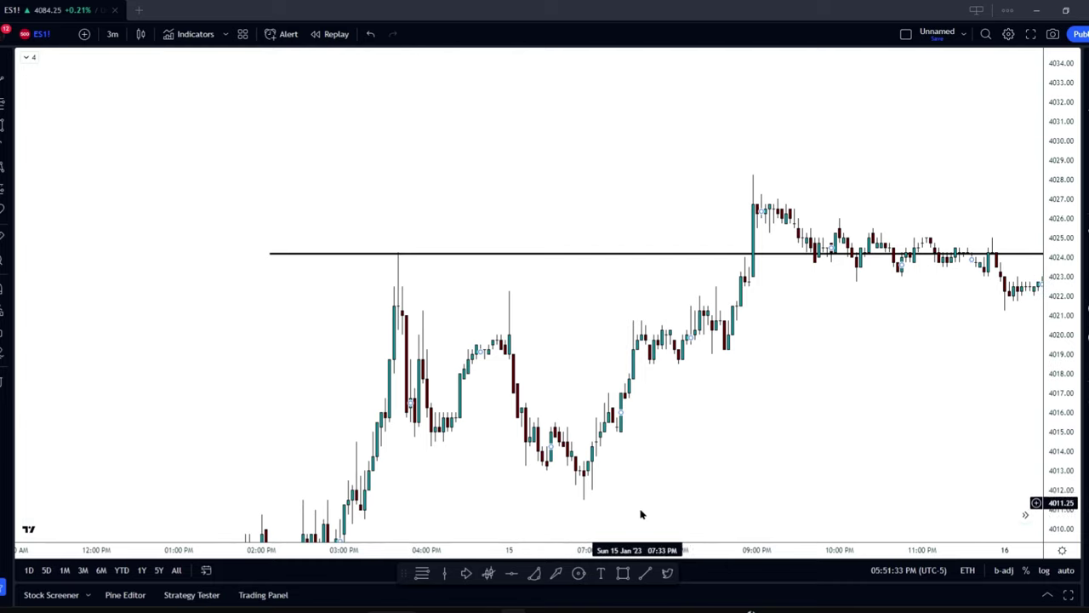
drag(661, 549, 588, 549)
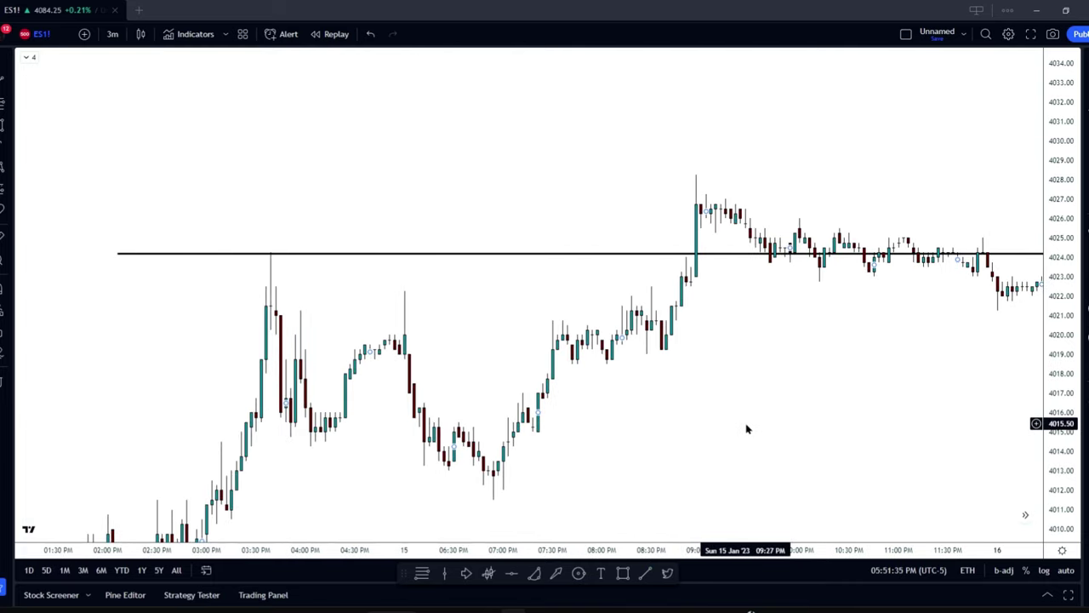
drag(746, 428, 734, 434)
drag(905, 379, 834, 396)
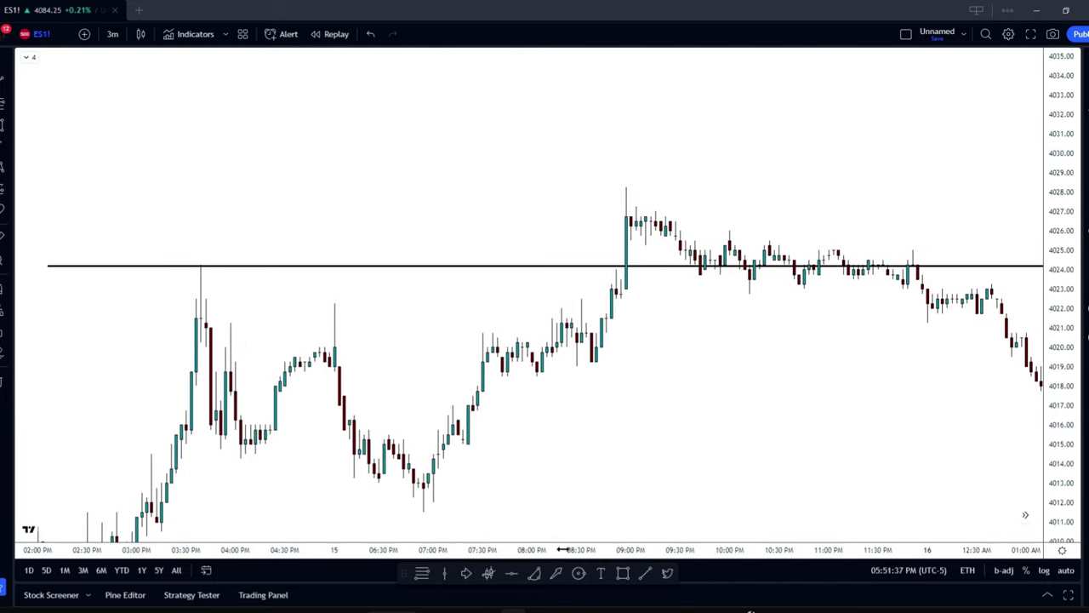
drag(562, 550, 623, 548)
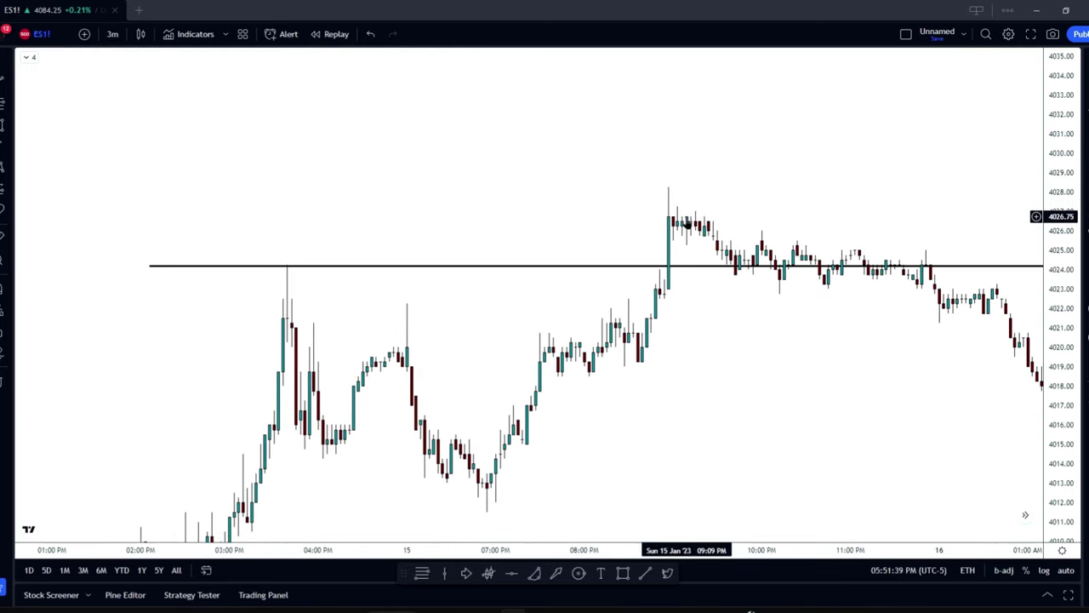
drag(641, 450, 702, 456)
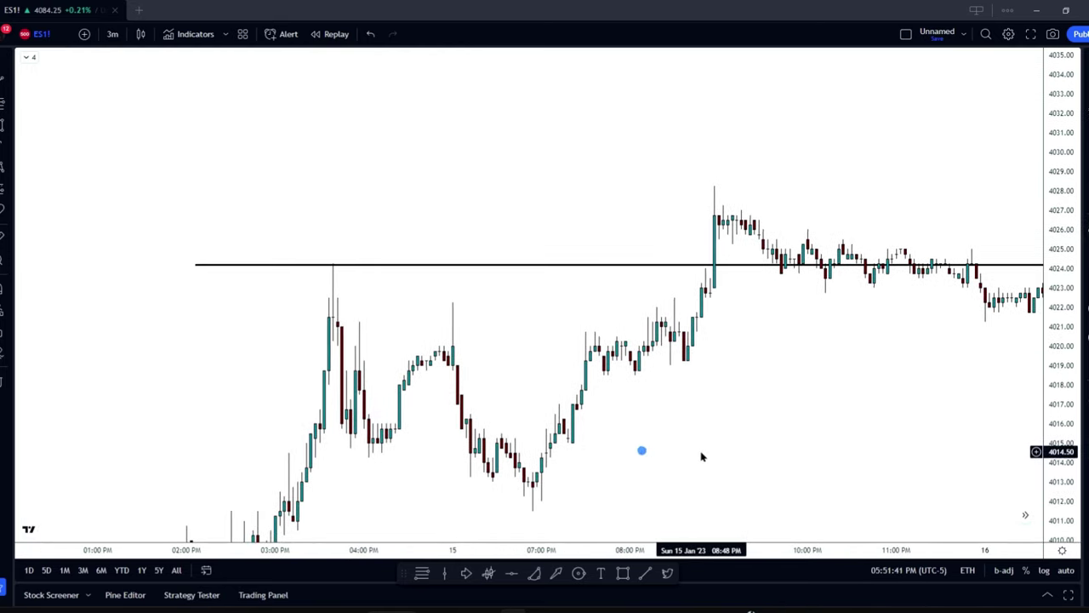
drag(564, 467, 656, 443)
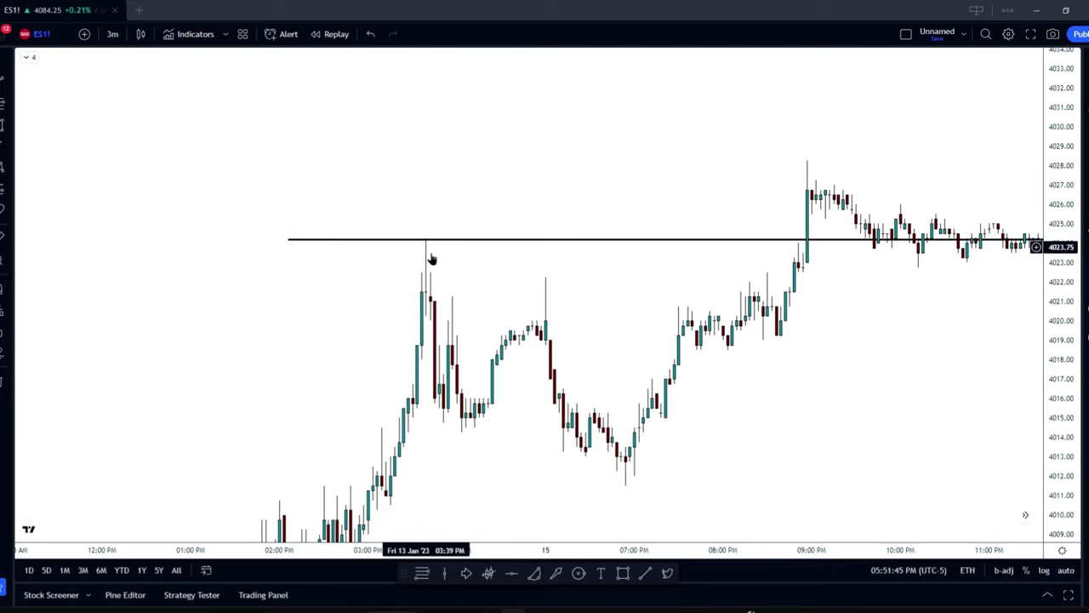
- Compare the move through the previous-day high line around 09:00 PM on Jan 15 with the price action up to early Jan 16
drag(676, 267, 482, 269)
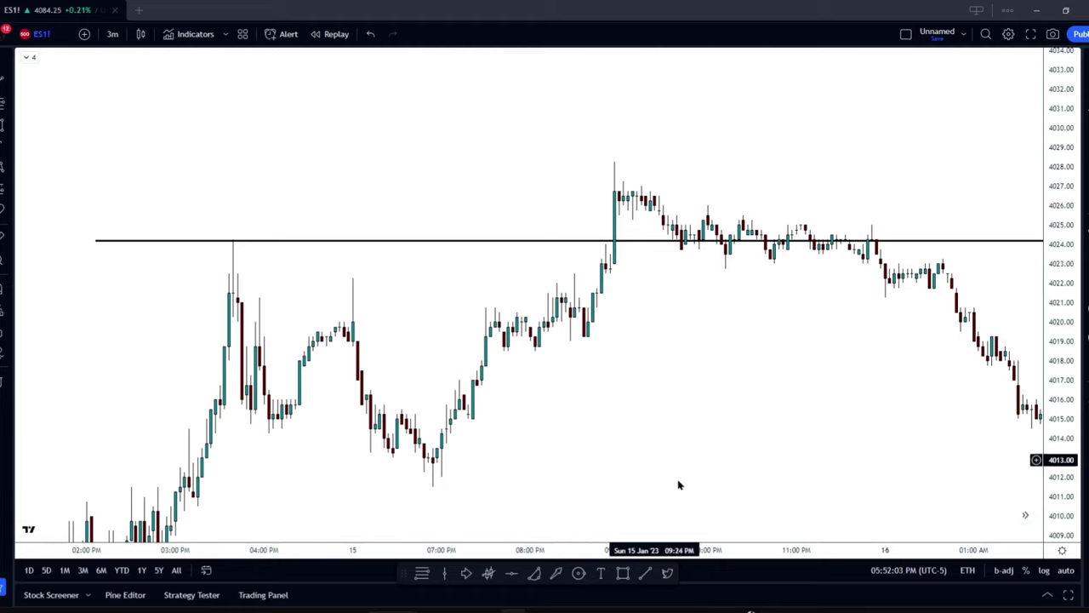
drag(834, 432, 752, 455)
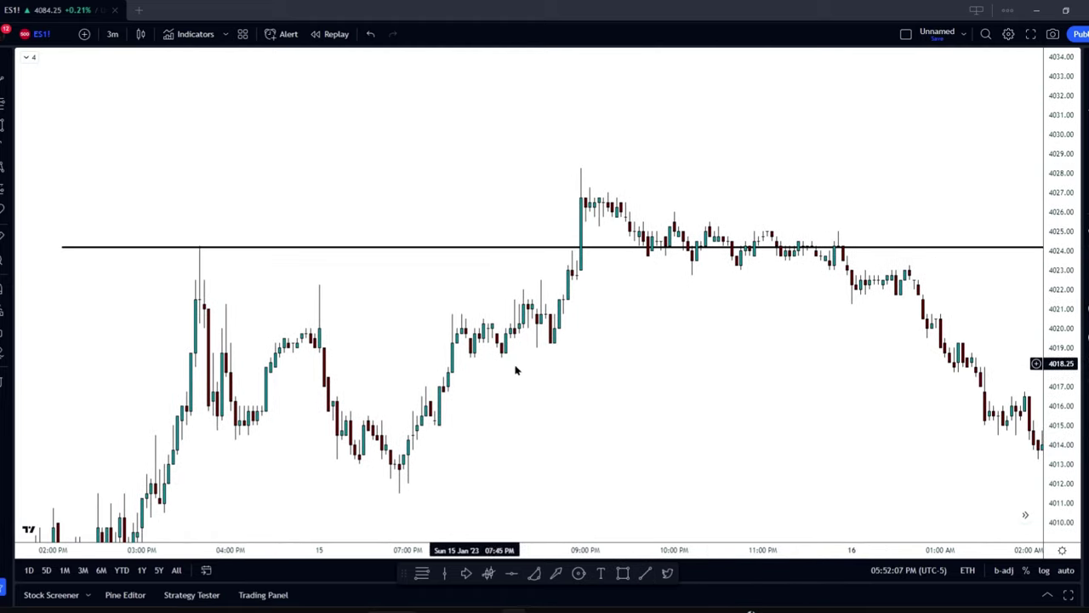
drag(621, 375, 1084, 347)
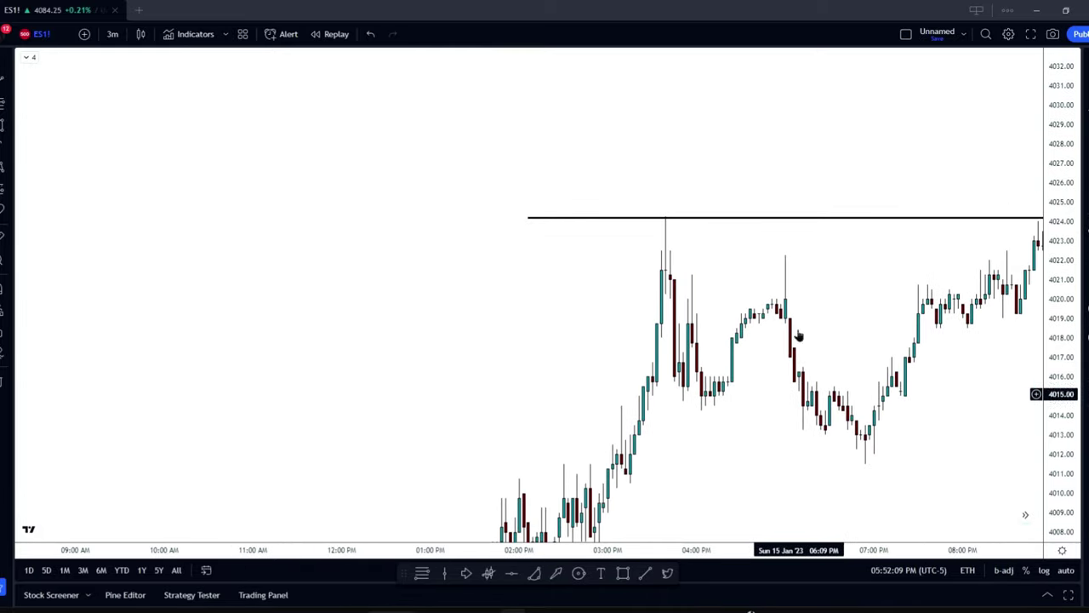
drag(995, 335, 879, 353)
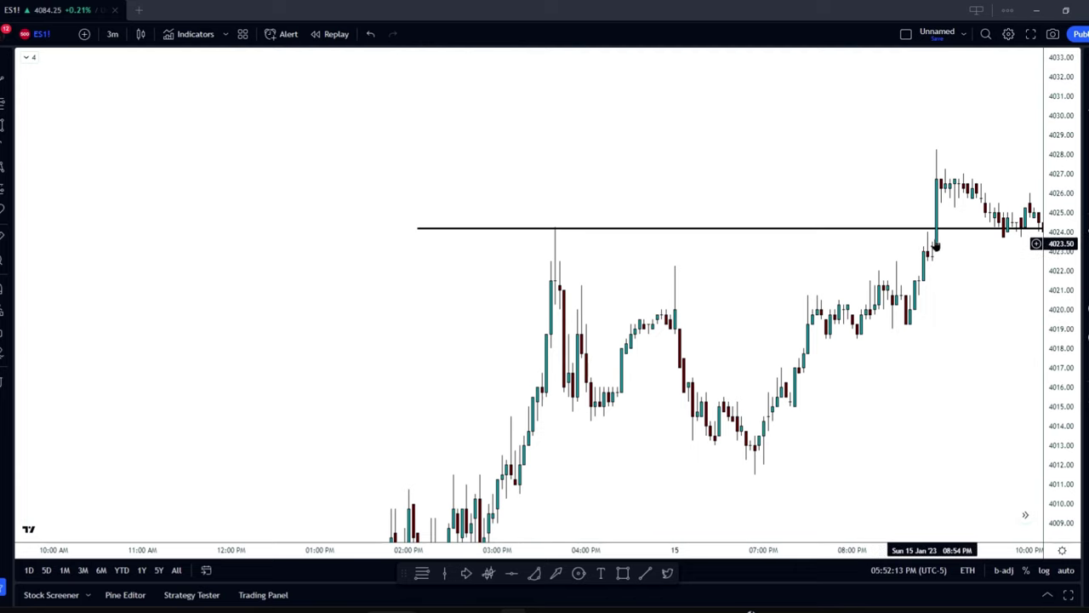
drag(927, 368, 858, 376)
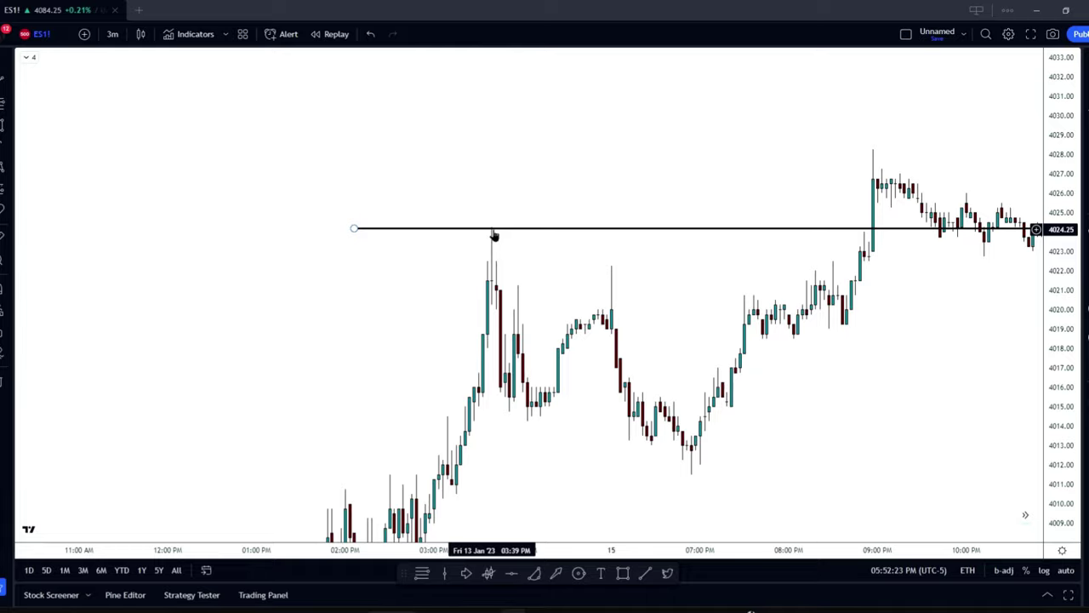
drag(736, 274, 510, 292)
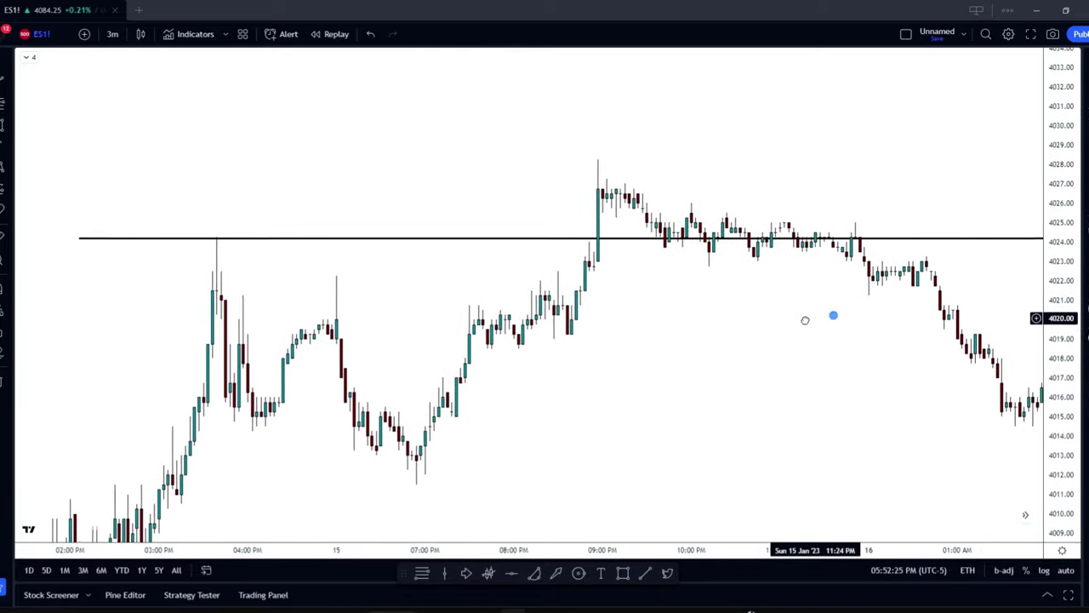
drag(805, 320, 569, 233)
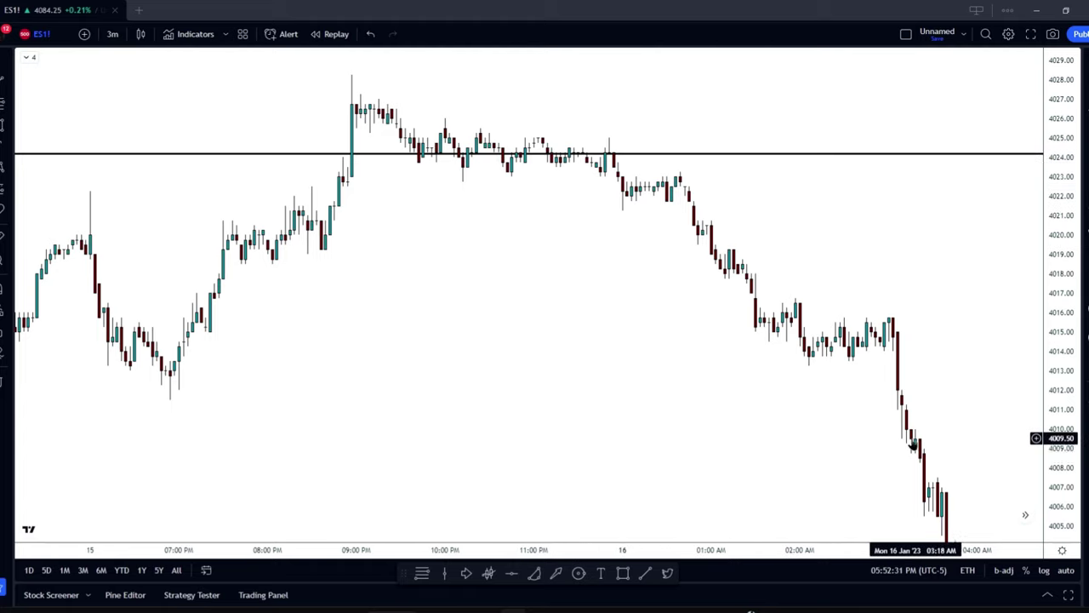
drag(387, 290, 694, 387)
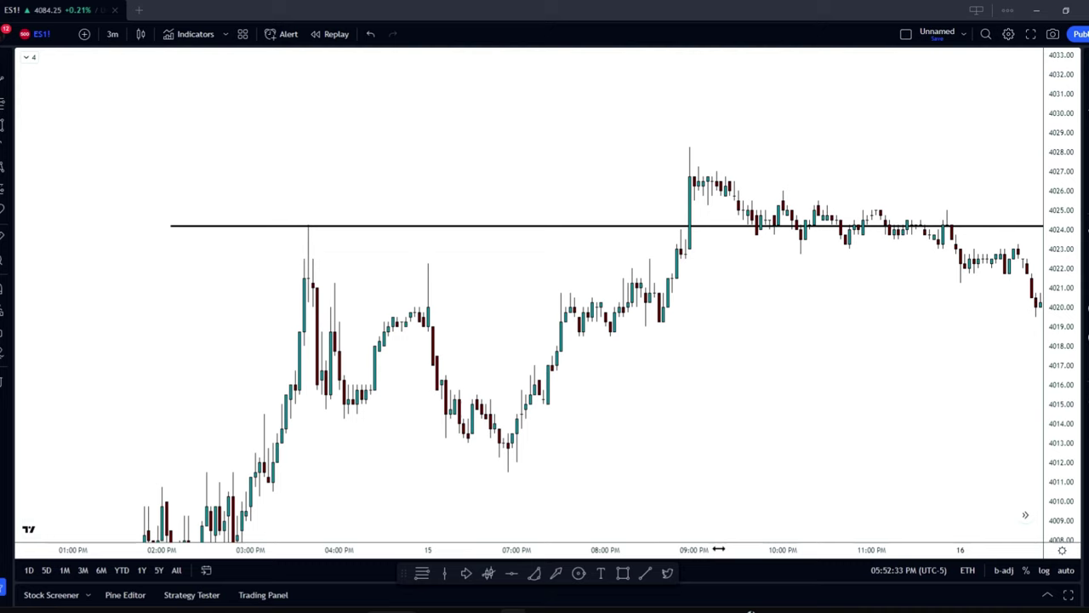
- Start bar replay on Jan 15 at about 08:45 PM, just before price reaches the previous-day high line
drag(718, 548, 654, 548)
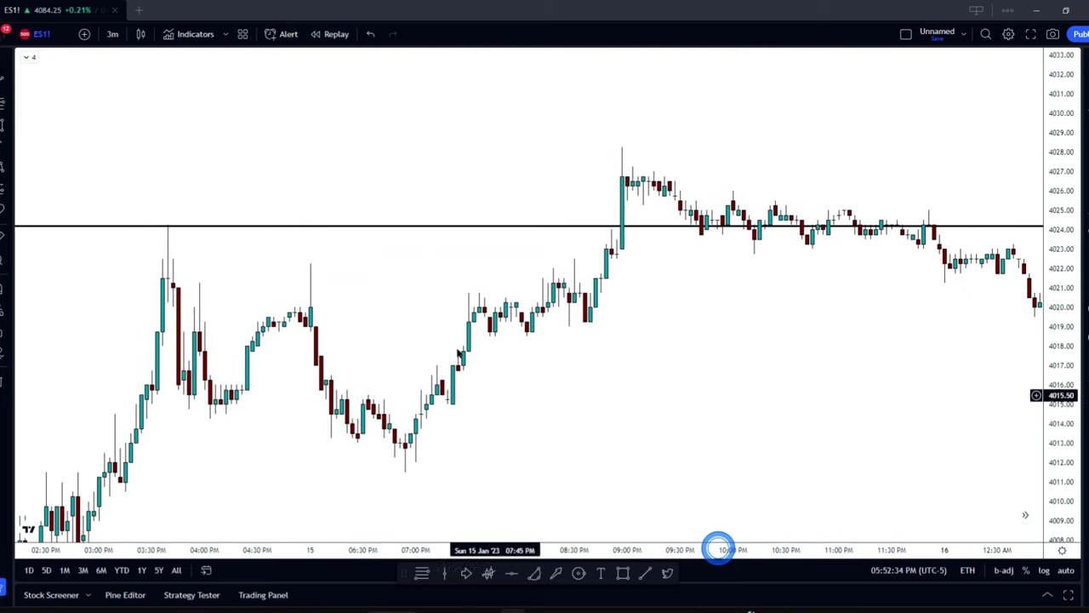
click(333, 38)
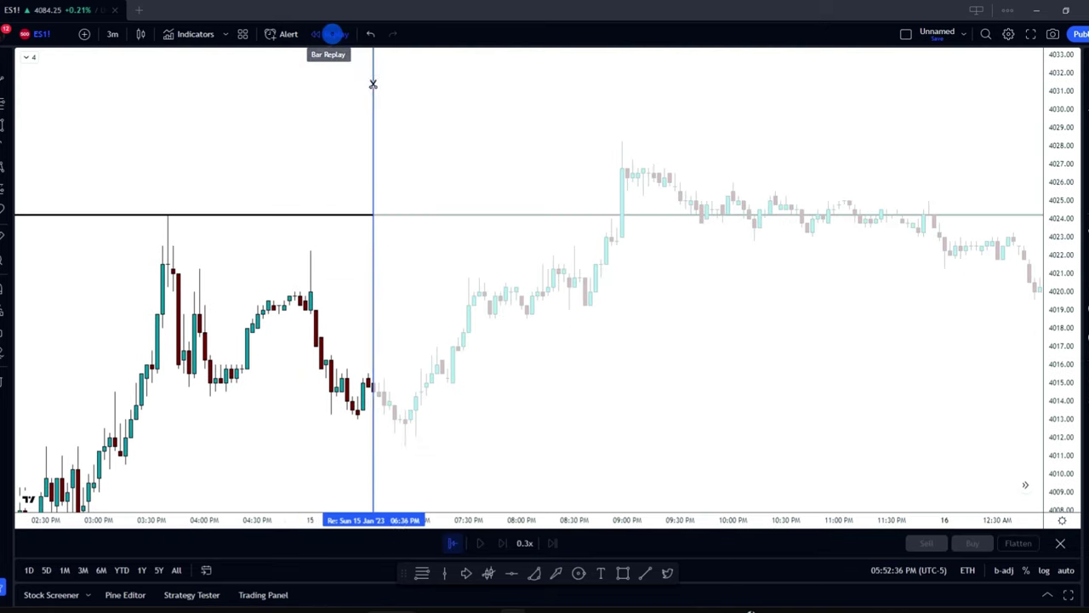
click(602, 173)
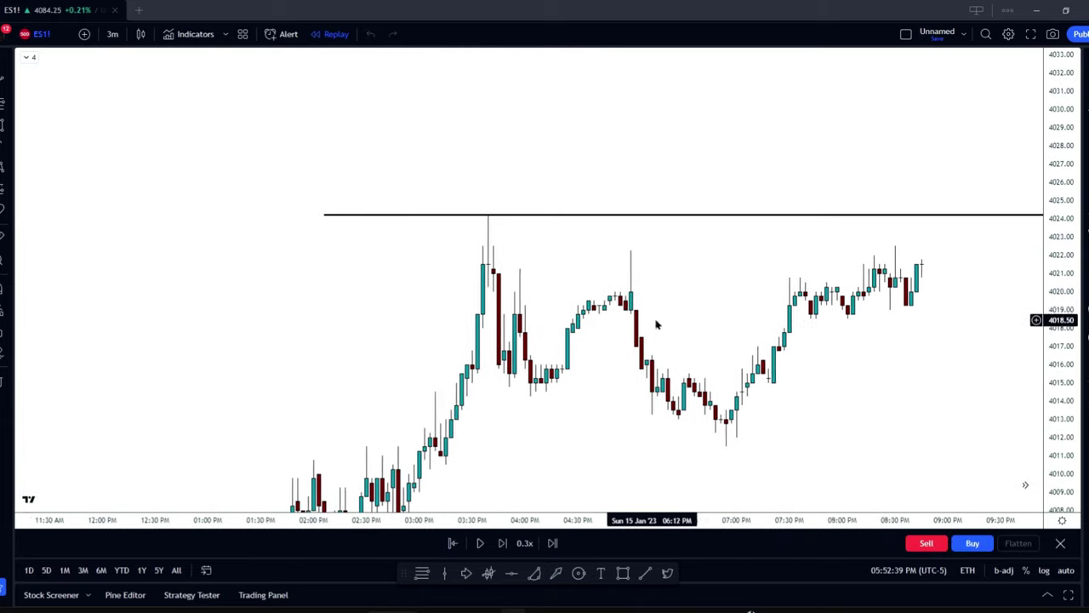
drag(479, 393, 545, 391)
drag(712, 392, 525, 385)
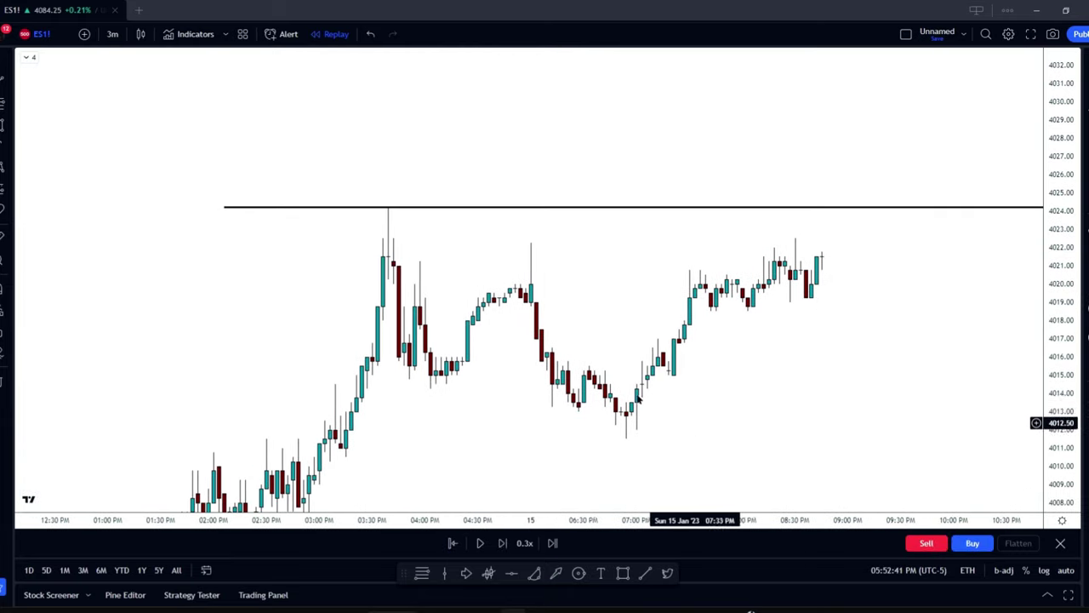
- Play the replay at 0.3x speed and let price run through the previous-day high line
click(482, 543)
drag(789, 456, 700, 461)
click(521, 548)
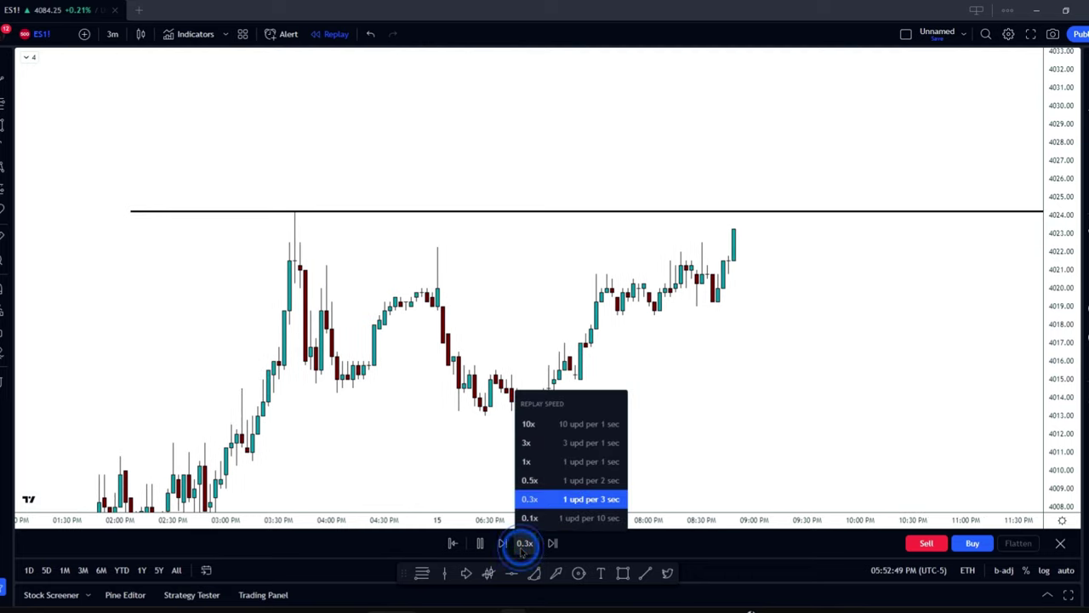
click(522, 546)
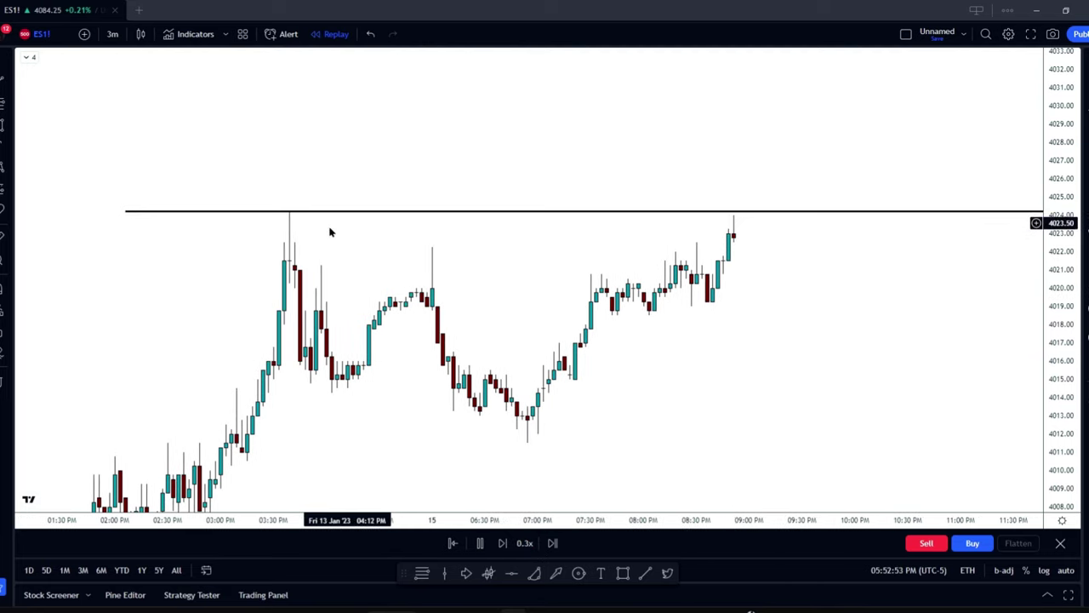
drag(768, 292, 724, 298)
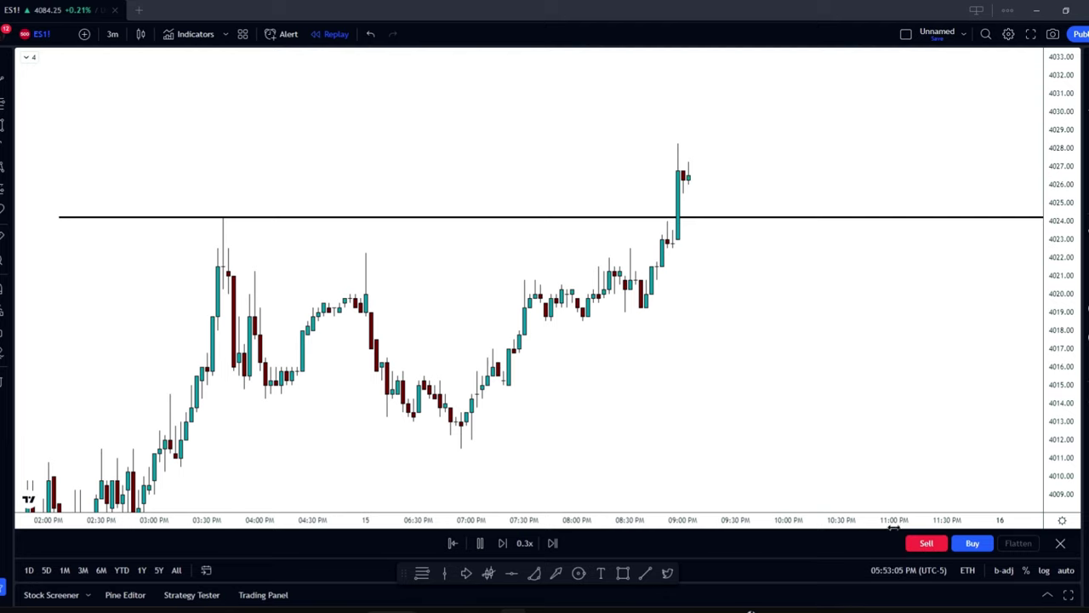
- Watch the replay candles above the previous-day high line after 09:00 PM for a return to the line
drag(729, 377, 801, 390)
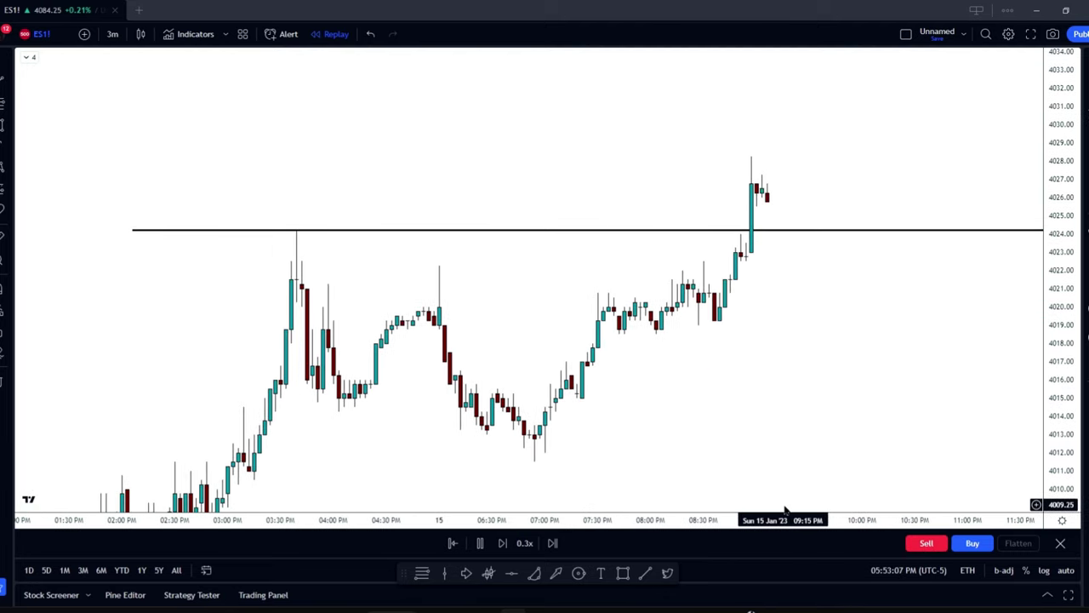
drag(798, 517, 784, 518)
drag(650, 448, 684, 449)
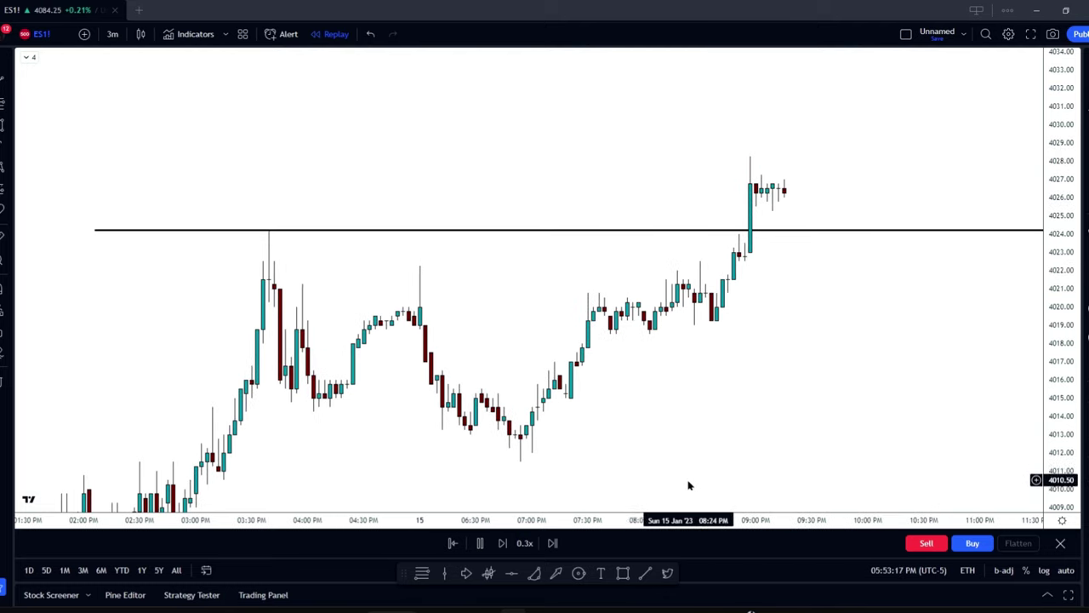
drag(605, 439, 702, 456)
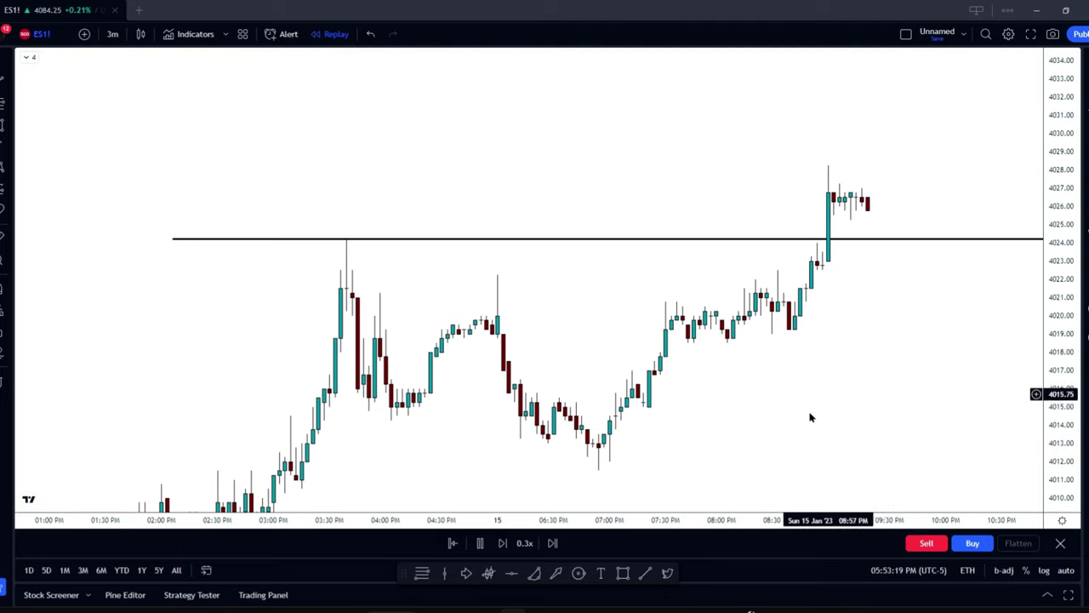
drag(695, 523, 747, 525)
drag(890, 406, 797, 437)
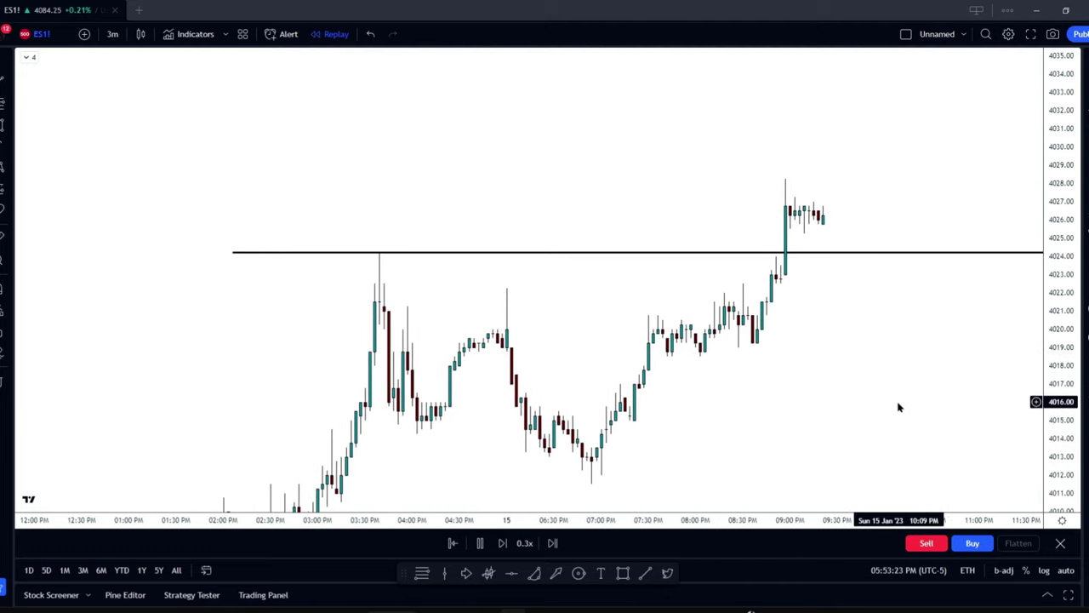
drag(880, 412, 851, 412)
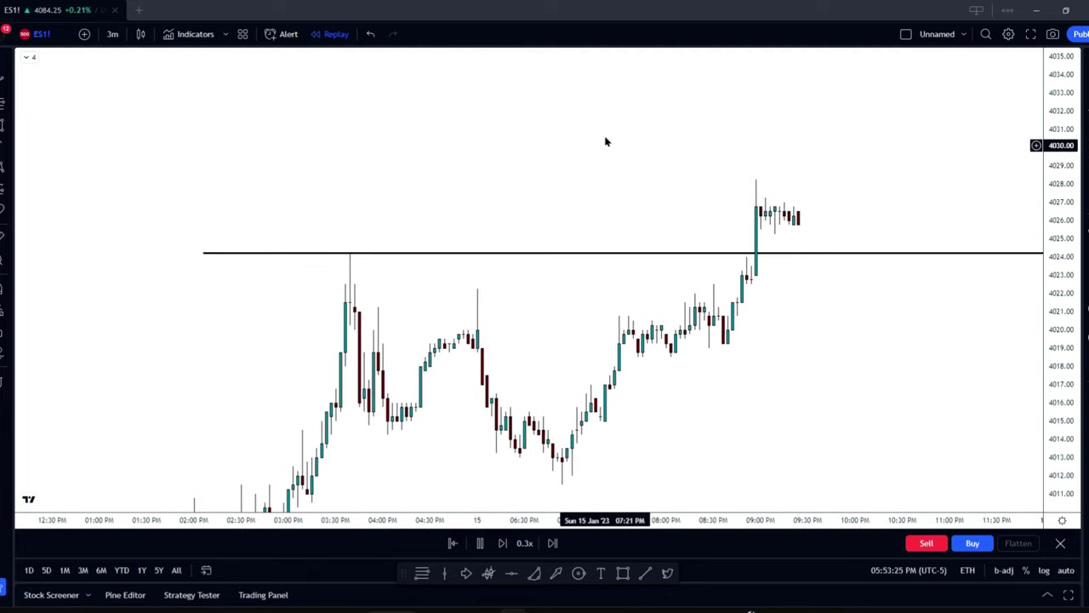
drag(633, 125, 627, 170)
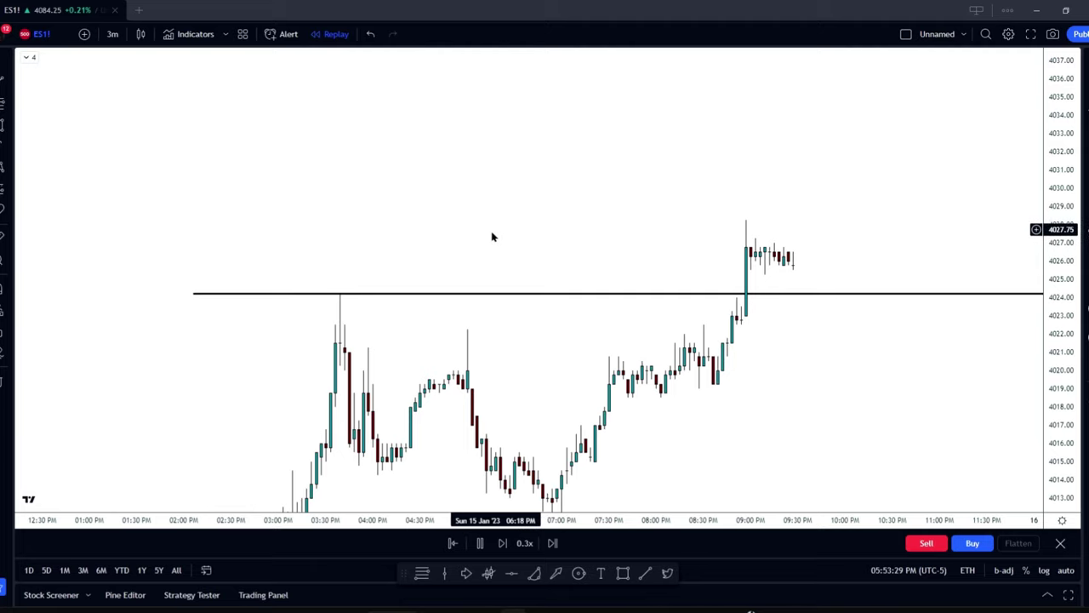
drag(532, 243, 549, 216)
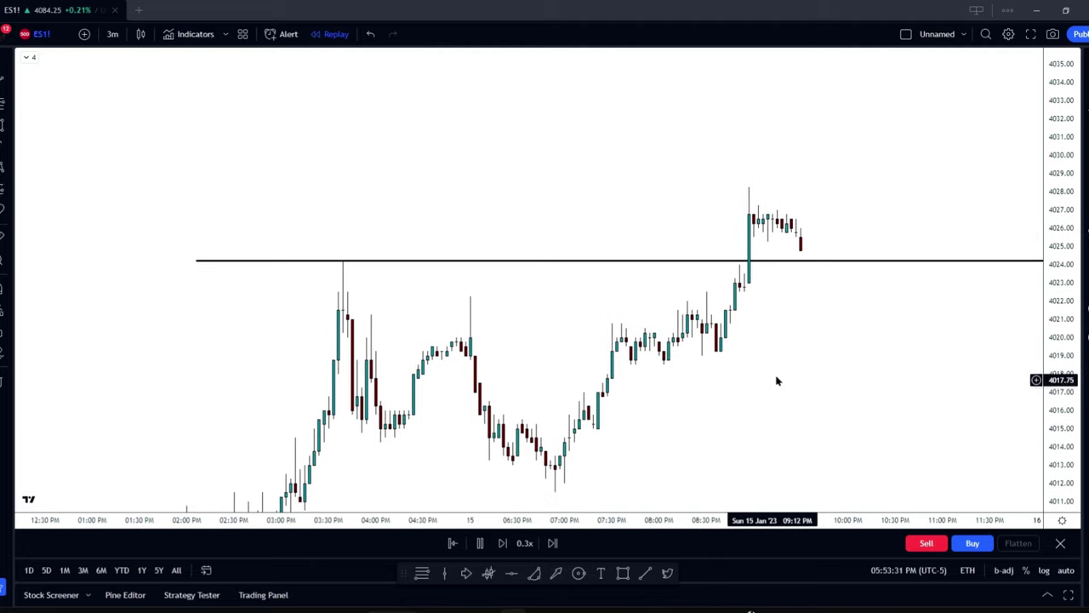
drag(864, 393, 821, 386)
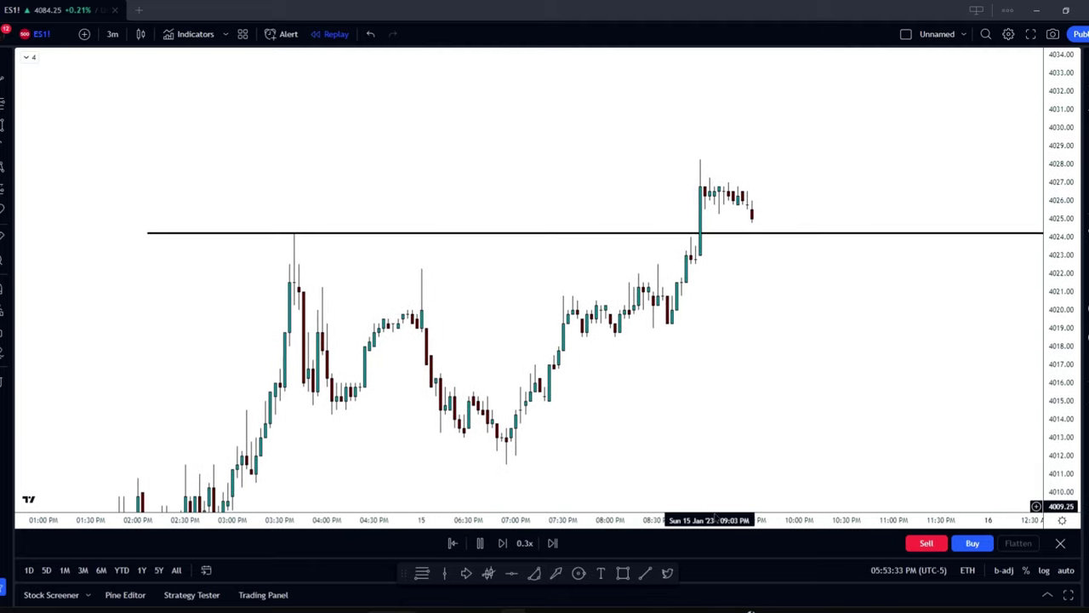
drag(1069, 247, 1069, 263)
drag(676, 522, 745, 523)
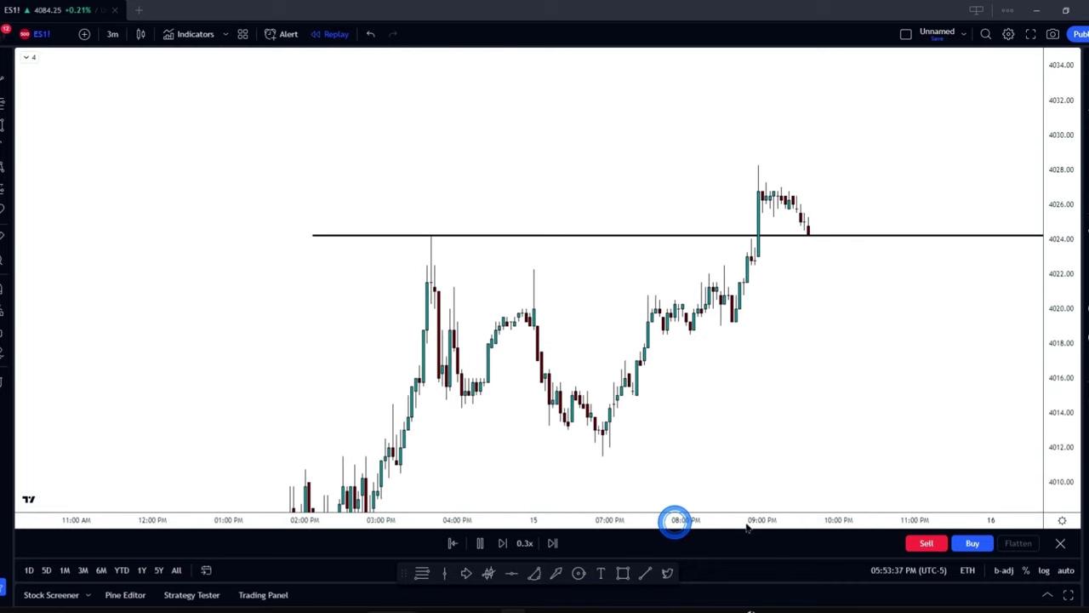
drag(834, 337, 840, 369)
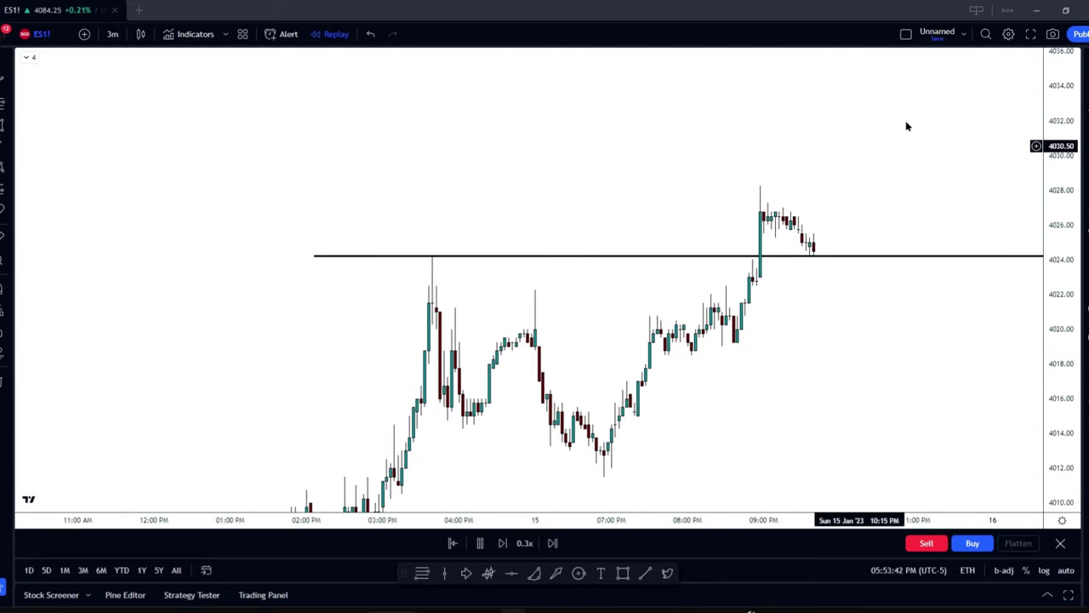